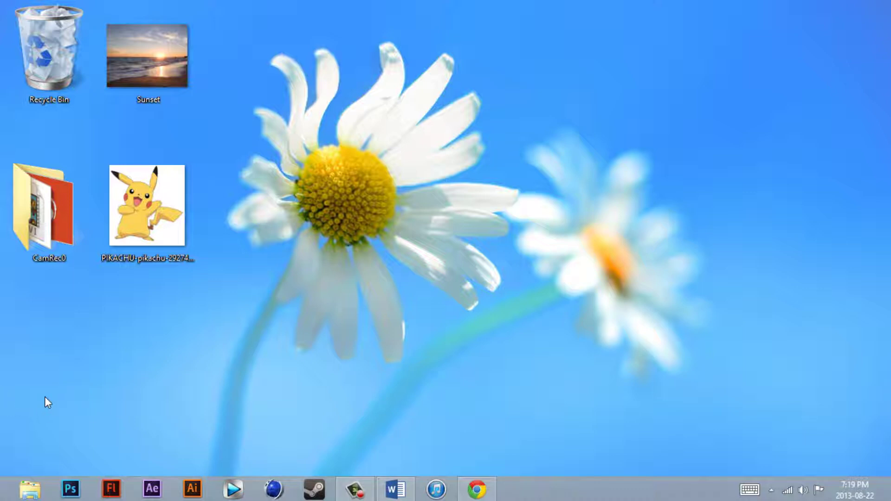
Step: Start Photoshop CC from the Windows taskbar
drag(45, 397, 66, 486)
Step: Launch Photoshop and bring the PIKACHU image tab to the front
click(56, 484)
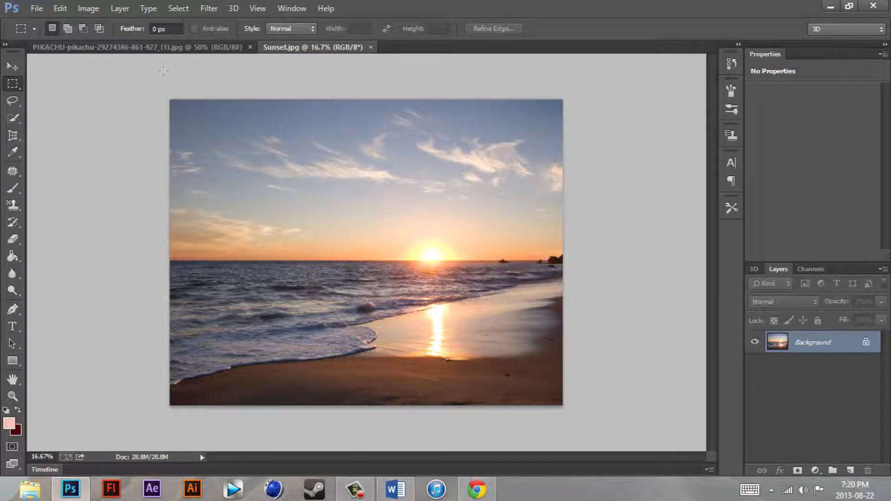
click(175, 50)
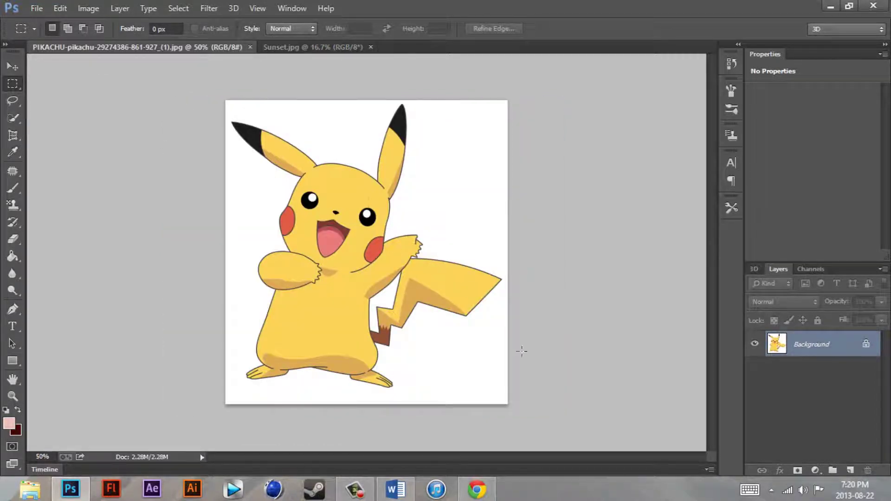
click(284, 47)
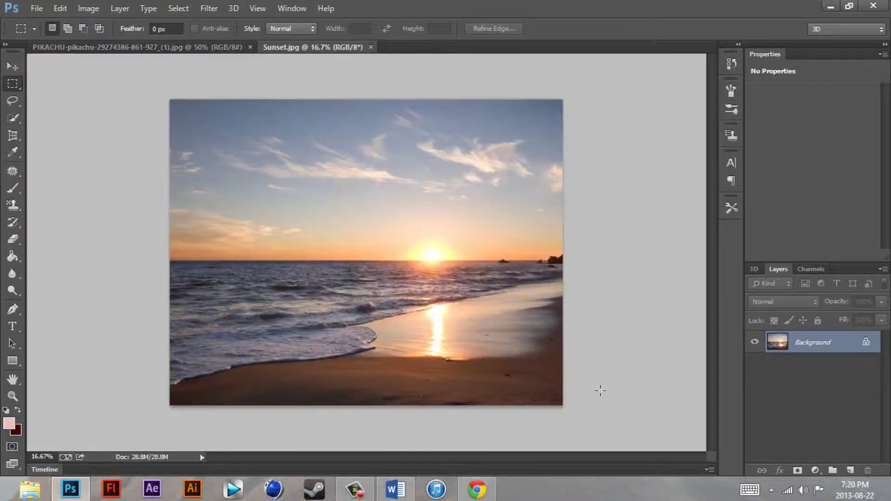
click(158, 45)
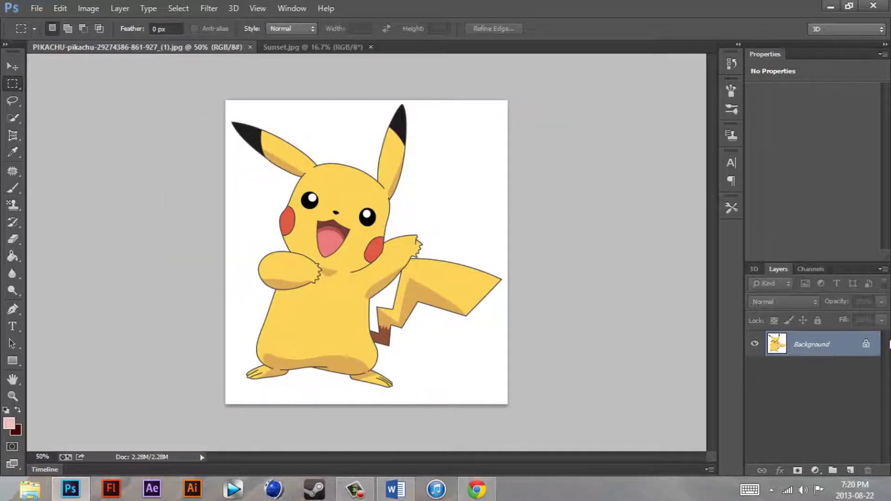
Step: Convert the Pikachu Background into editable Layer 0 and pick the Quick Selection Tool
double_click(850, 353)
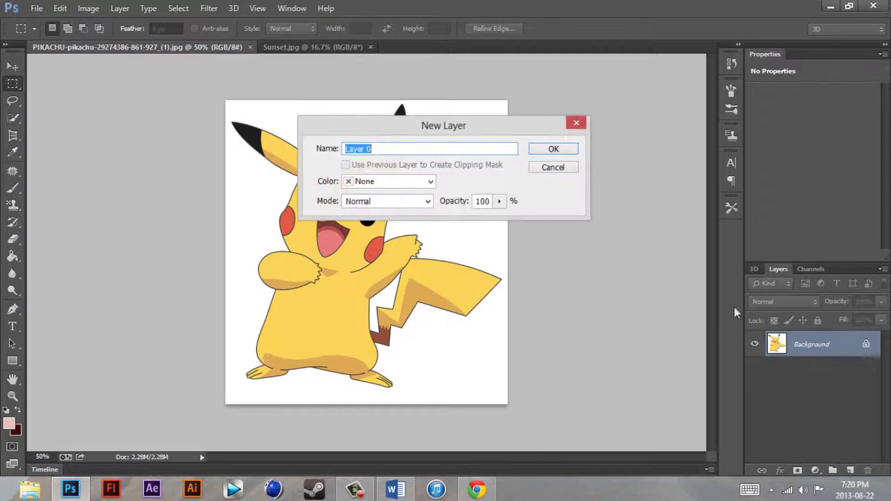
click(533, 153)
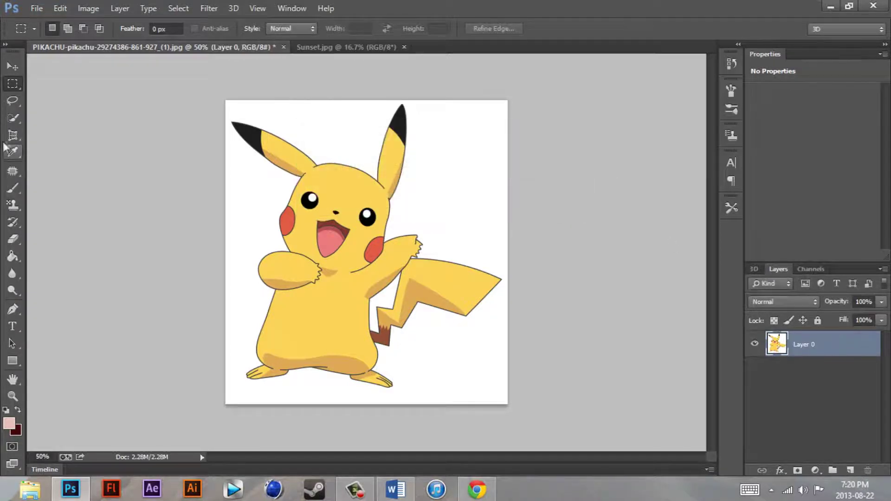
click(13, 116)
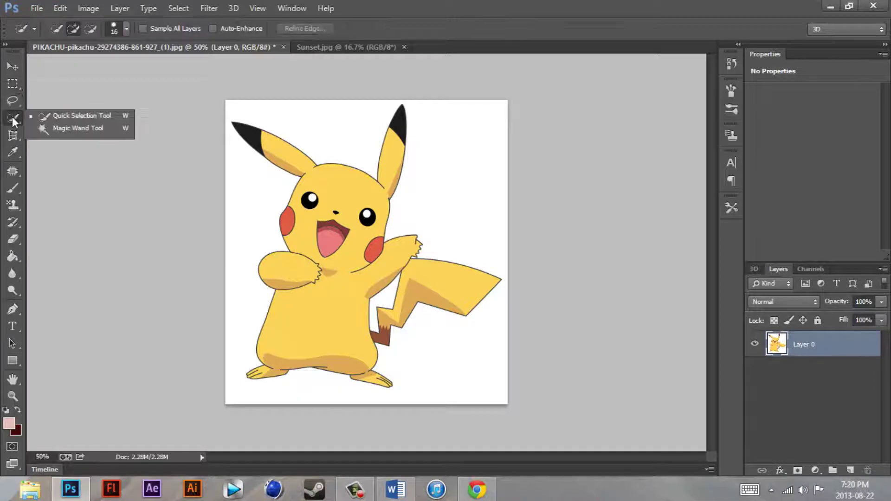
Step: Make the Quick Selection Tool the active selection tool
click(63, 119)
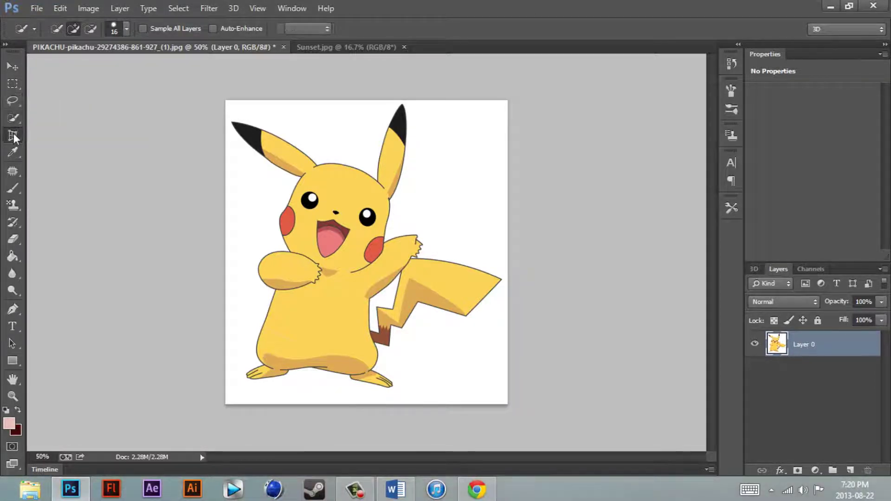
click(13, 134)
click(11, 118)
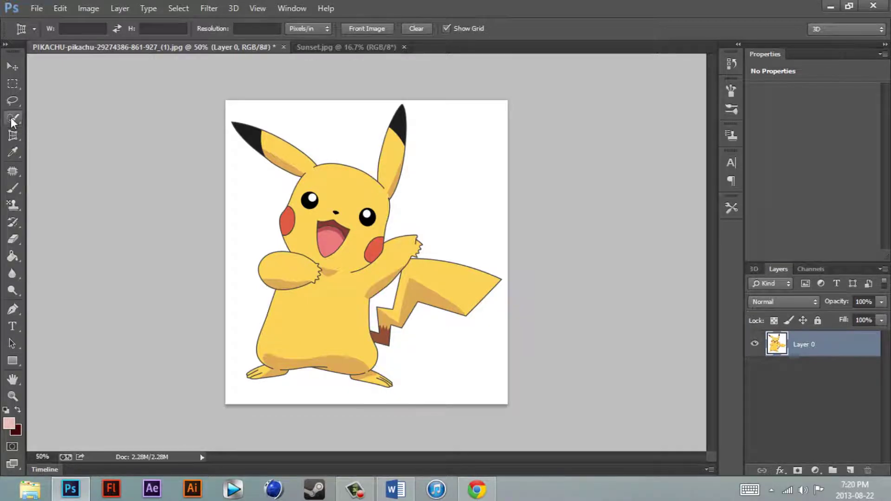
click(44, 117)
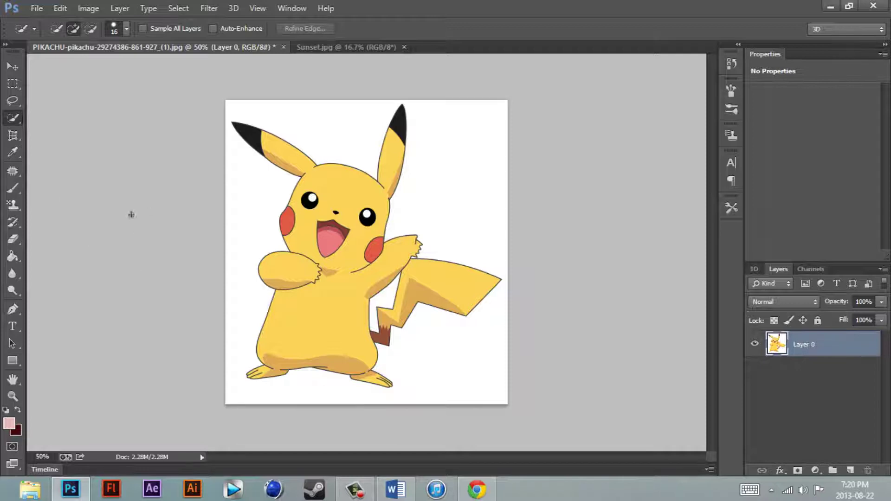
click(13, 135)
click(13, 117)
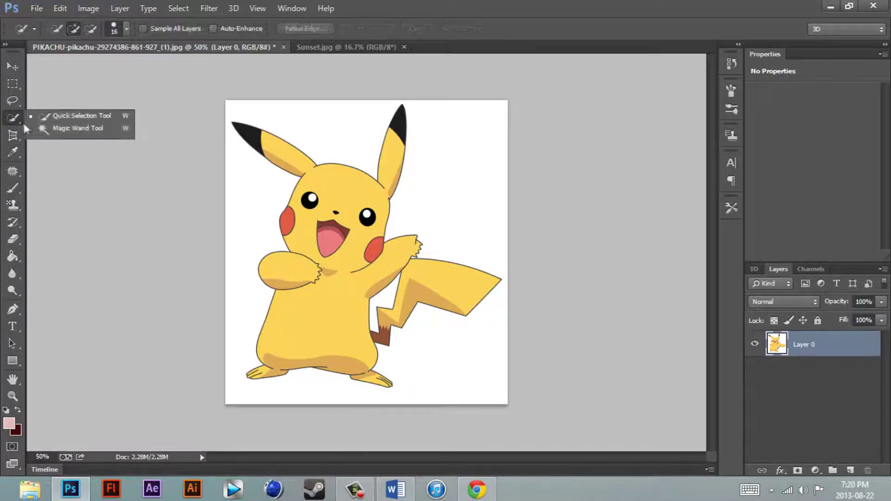
click(48, 117)
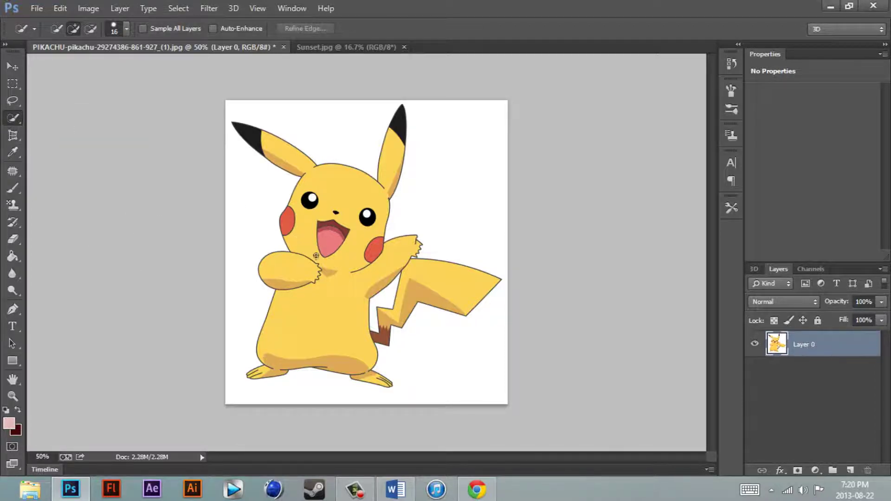
Step: Brush a selection over Pikachu's head, body, feet, tail and both black ear tips
mouse_move(316, 256)
mouse_down()
mouse_move(316, 224)
mouse_move(329, 197)
mouse_up()
mouse_move(326, 212)
mouse_down()
mouse_move(345, 248)
mouse_move(325, 333)
mouse_move(306, 267)
mouse_move(289, 280)
mouse_up()
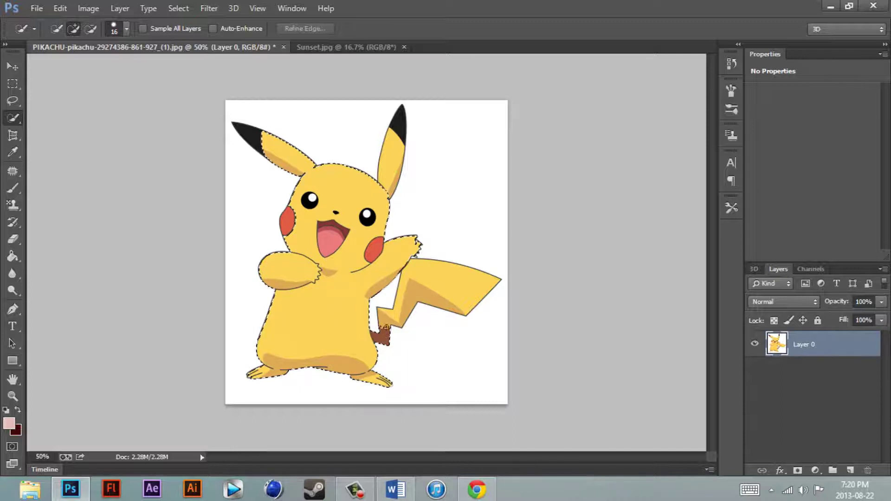
mouse_move(379, 329)
mouse_down()
mouse_move(428, 288)
mouse_move(460, 286)
mouse_up()
drag(394, 160, 401, 122)
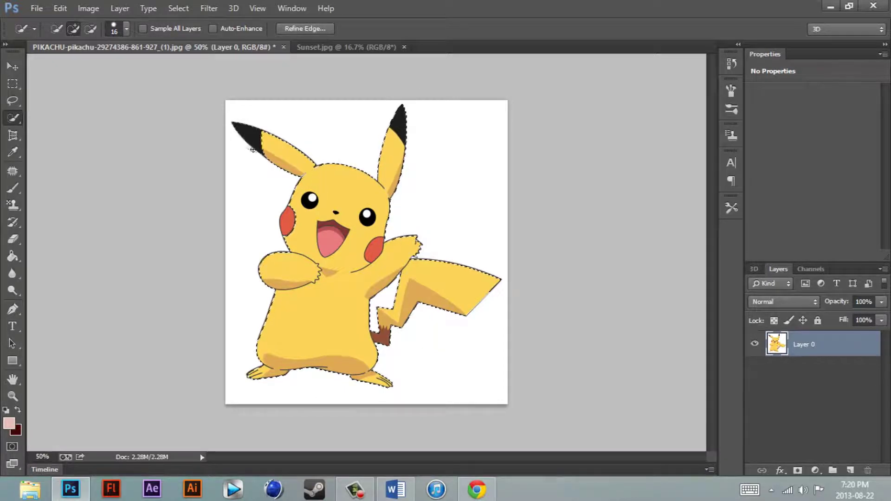
drag(252, 150, 241, 148)
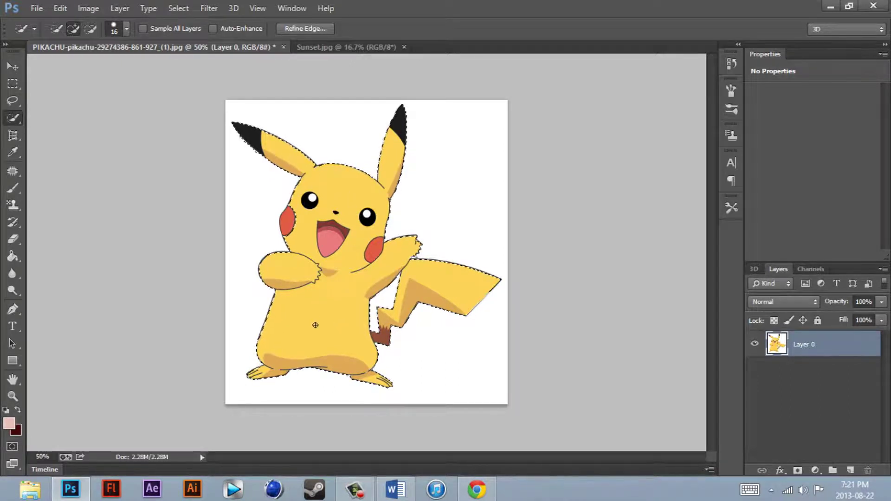
right_click(364, 274)
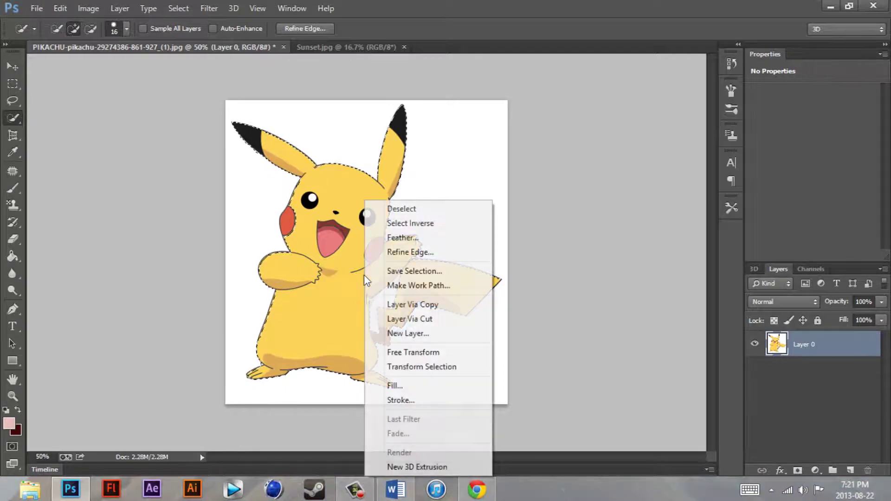
Step: Copy the selected Pikachu onto a new Layer 1 with Layer Via Copy
click(404, 305)
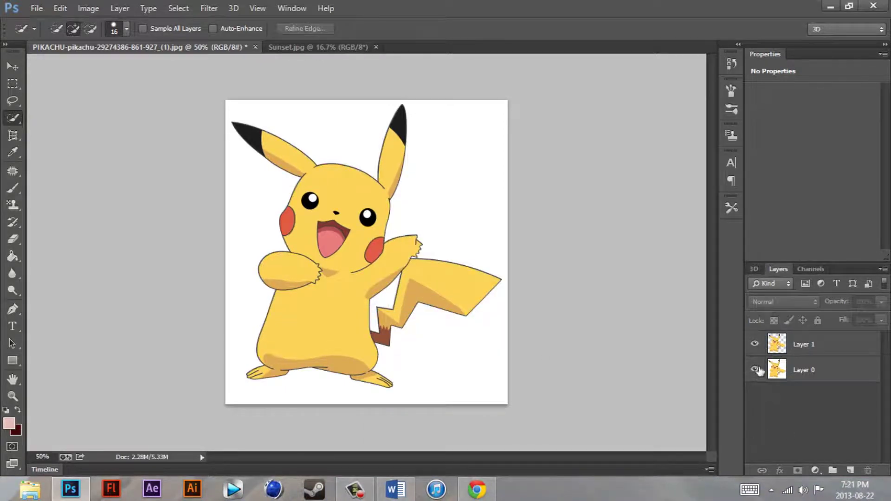
click(754, 370)
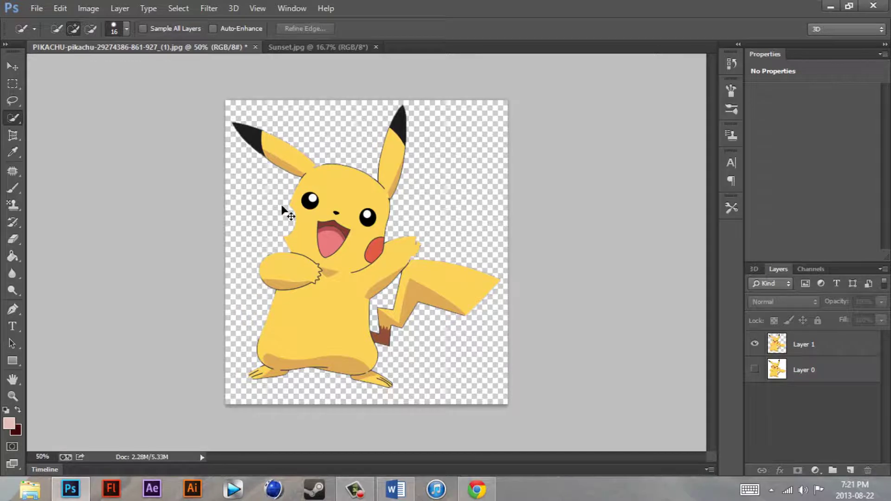
key(ctrl+alt+z)
key(ctrl+alt+z)
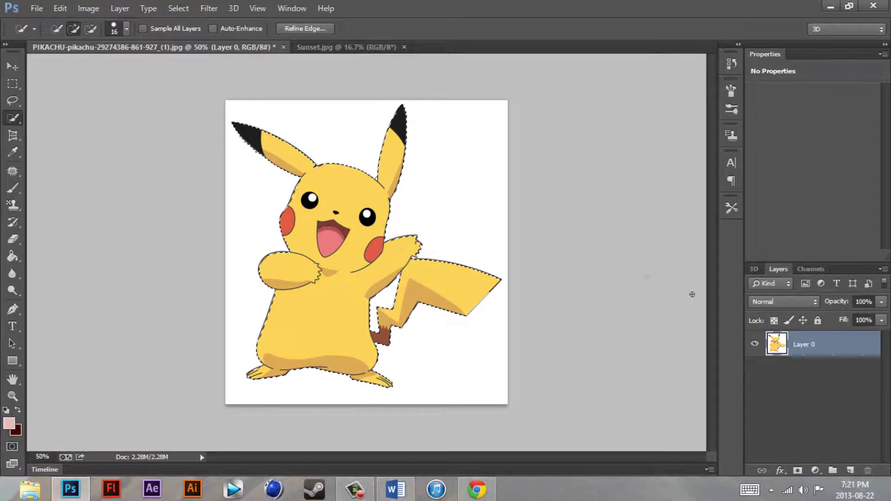
right_click(401, 315)
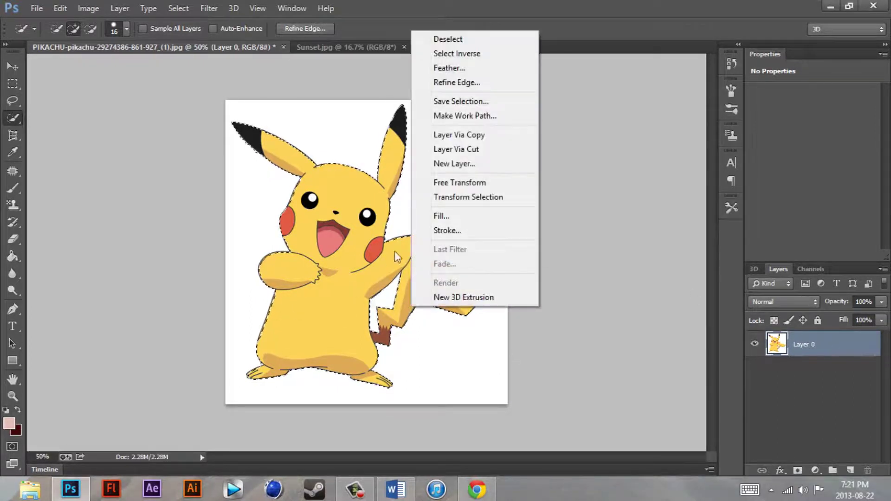
click(459, 131)
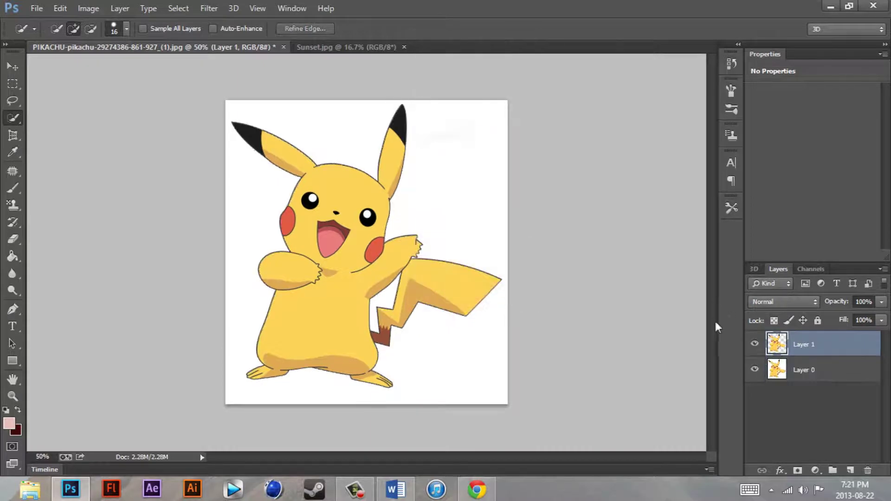
Step: Hide and delete Layer 0, then Select Pixels on Layer 1's thumbnail
click(754, 369)
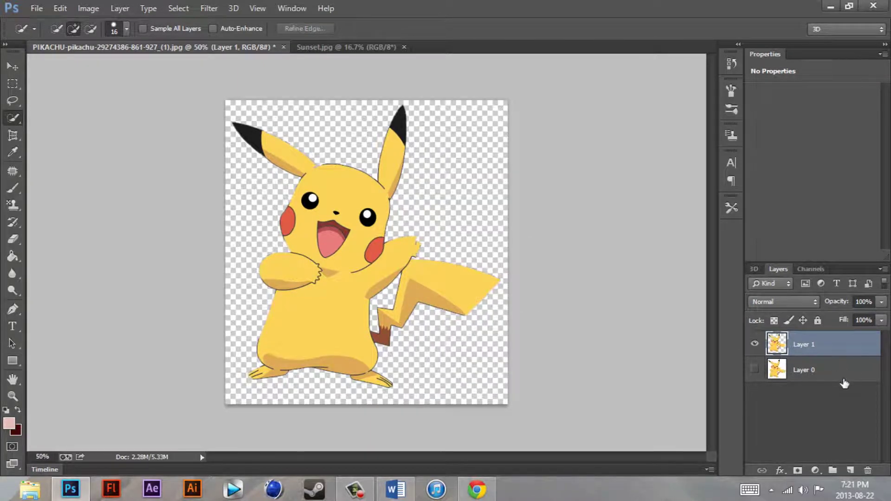
click(844, 384)
key(Delete)
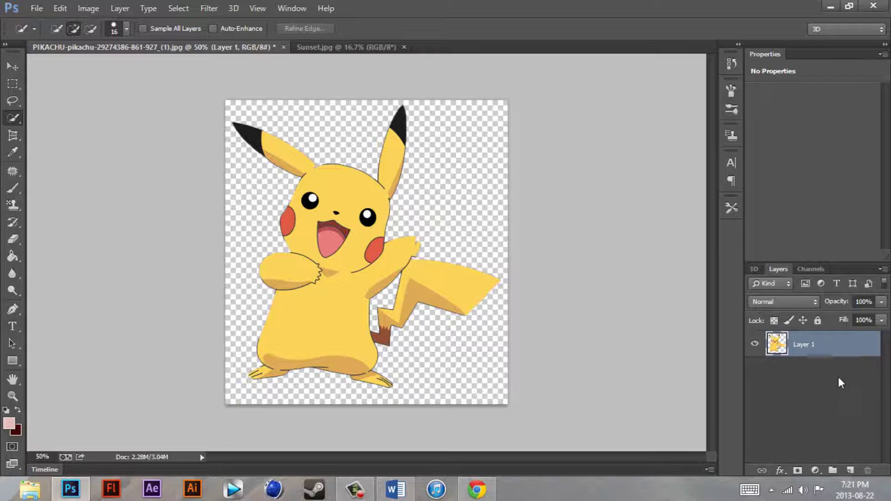
right_click(786, 352)
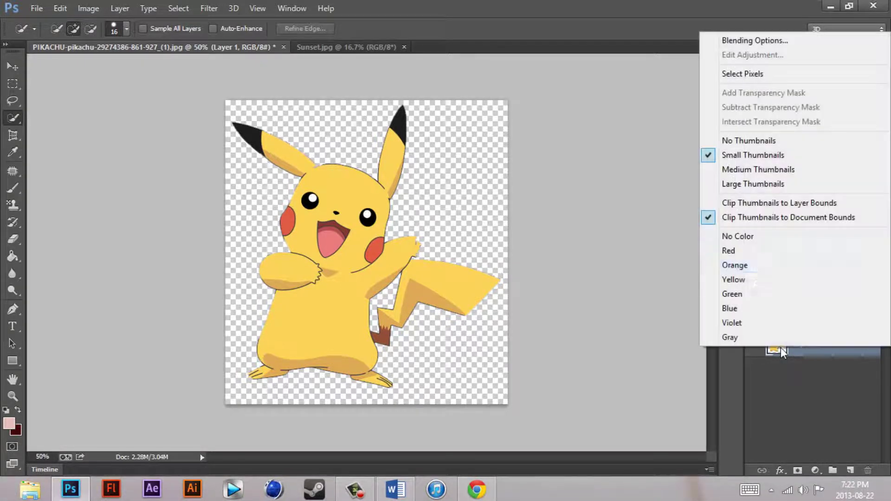
click(742, 74)
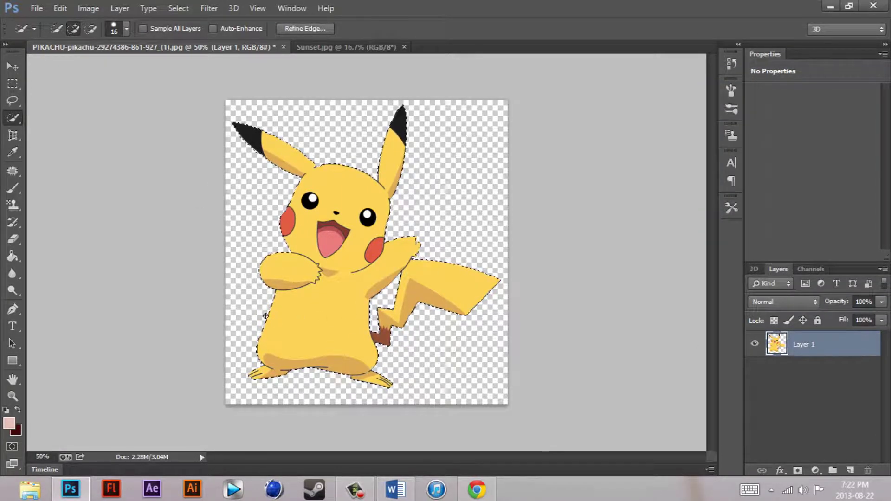
Step: Cut Pikachu, paste it into Sunset.jpg, and size and place it on the beach
key(ctrl+x)
click(323, 46)
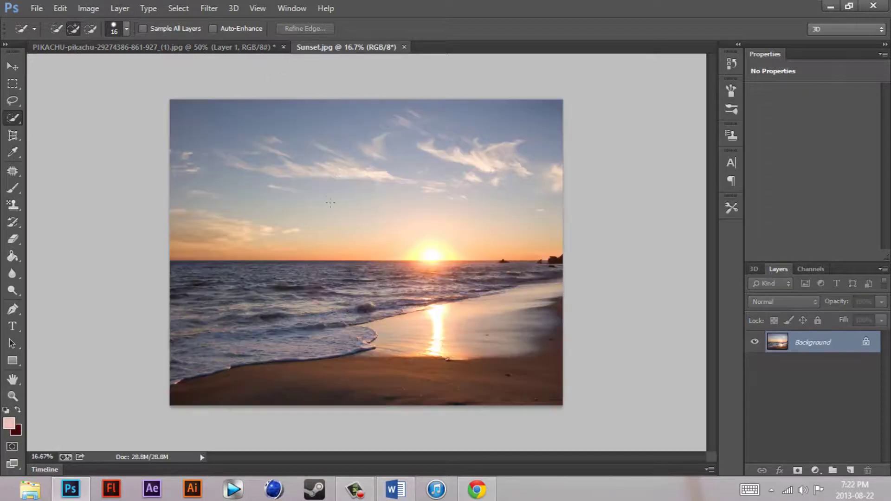
key(ctrl+v)
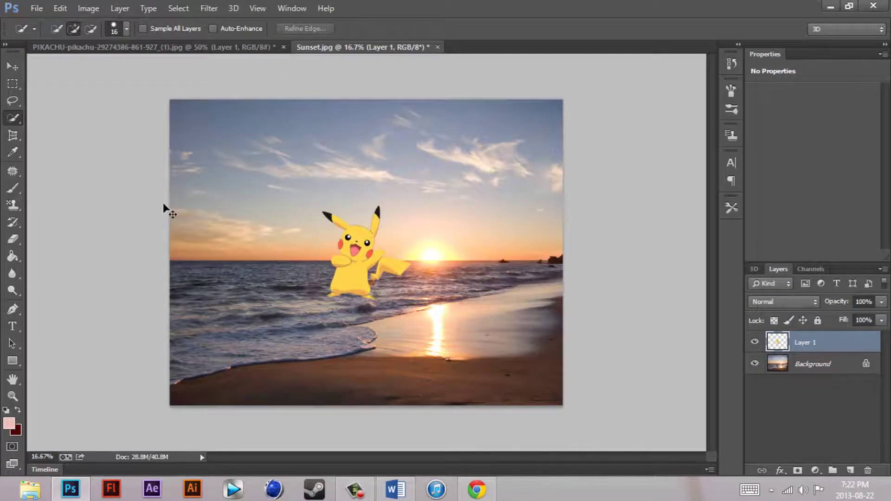
key(ctrl+t)
mouse_move(412, 205)
mouse_down()
mouse_move(443, 180)
mouse_move(394, 242)
mouse_move(426, 192)
mouse_move(418, 214)
mouse_move(429, 202)
mouse_up()
drag(402, 247, 512, 315)
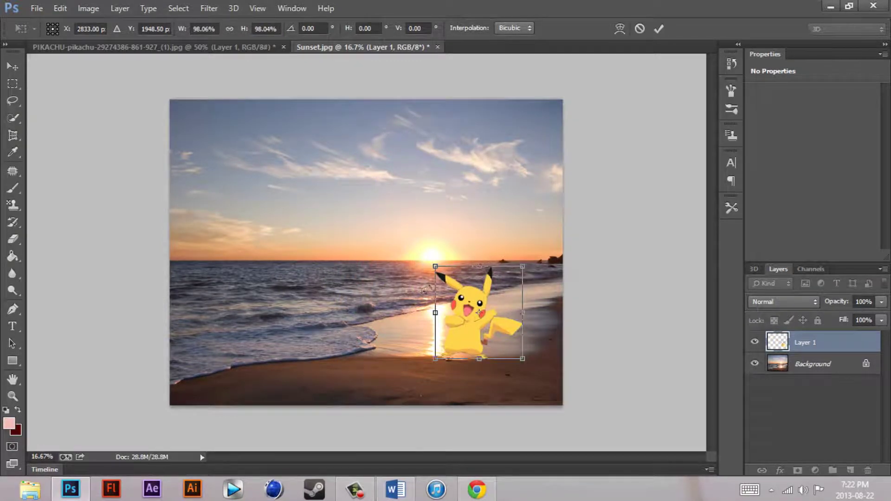
mouse_move(452, 308)
mouse_down()
mouse_move(446, 277)
mouse_move(464, 314)
mouse_up()
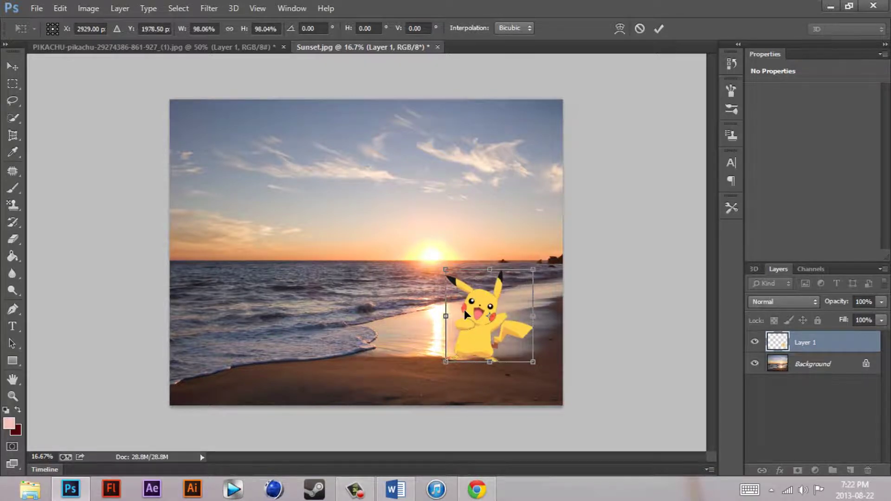
key(Return)
key(w)
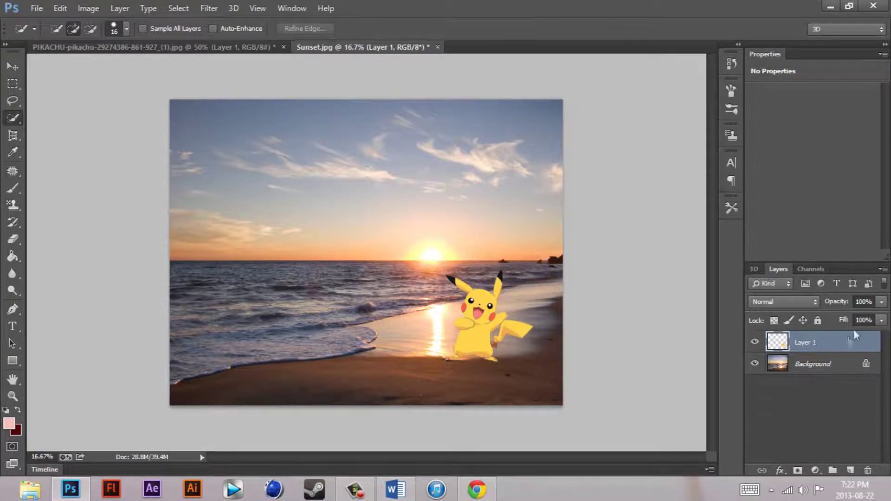
Step: Scale Pikachu down to about 90% width and deselect the layer
key(ctrl+t)
drag(537, 277, 529, 282)
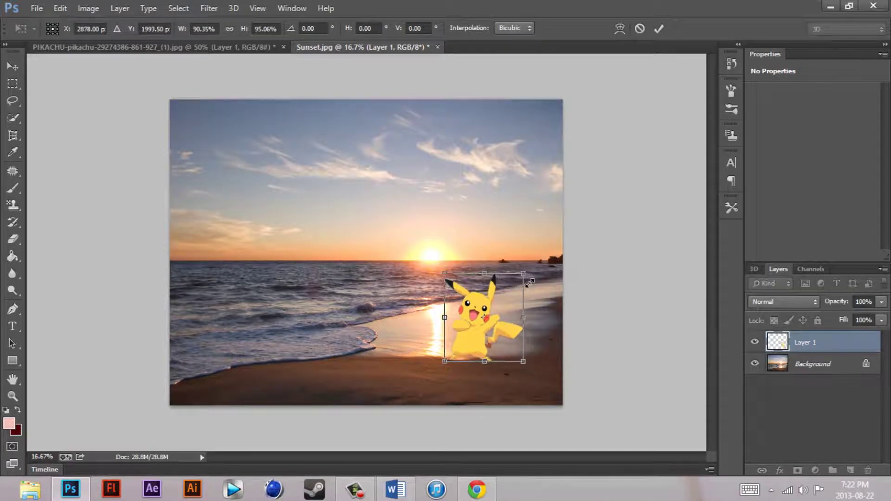
key(Return)
key(w)
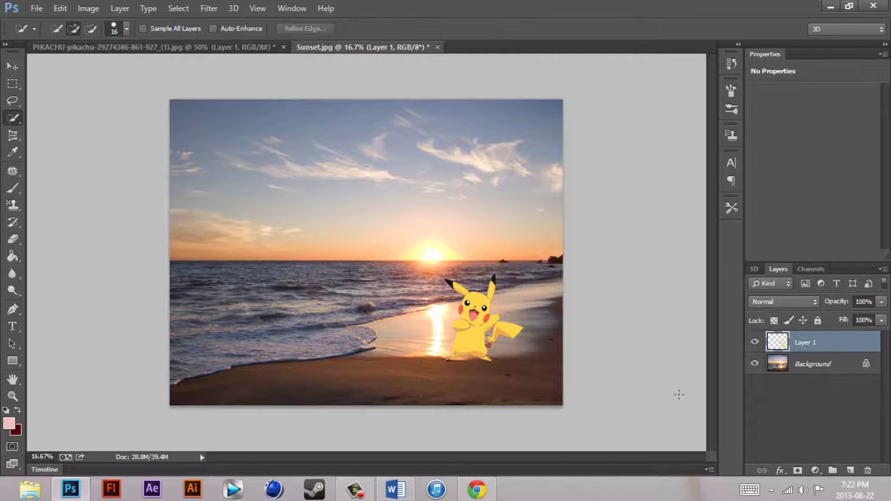
click(759, 411)
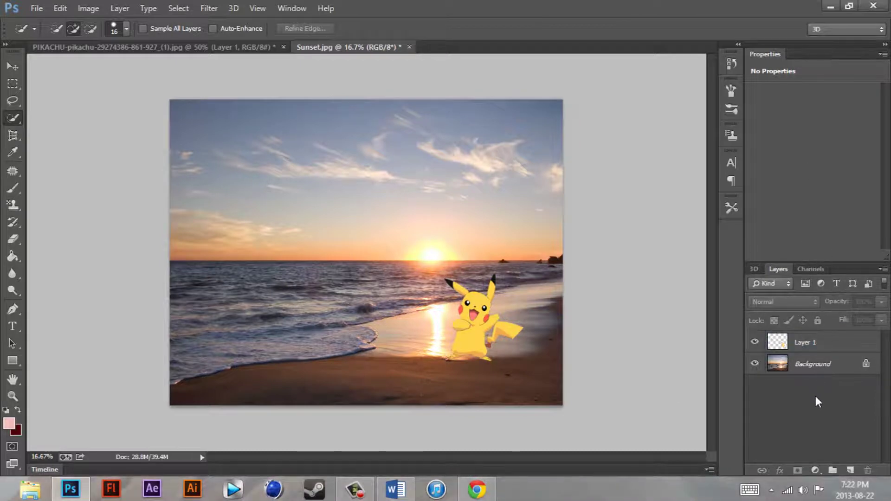
Step: Unlock the sunset photo as Layer 0 and apply Vibrance +42, Saturation +14
double_click(841, 365)
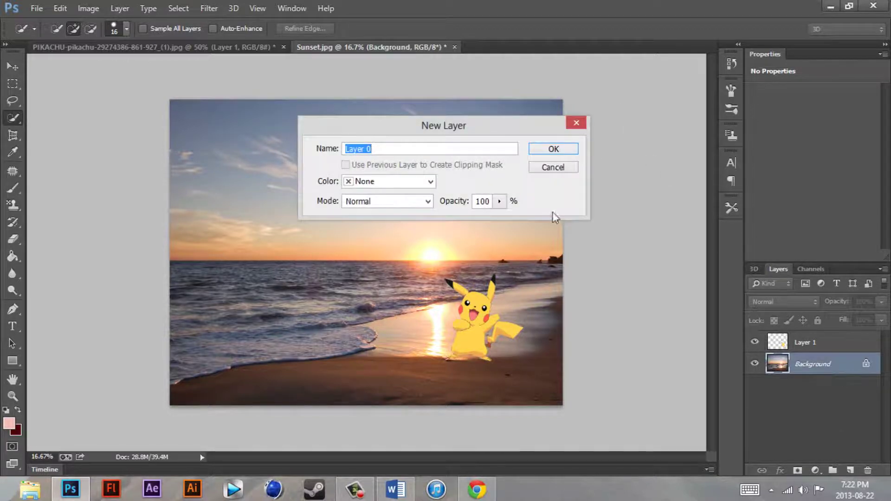
click(569, 150)
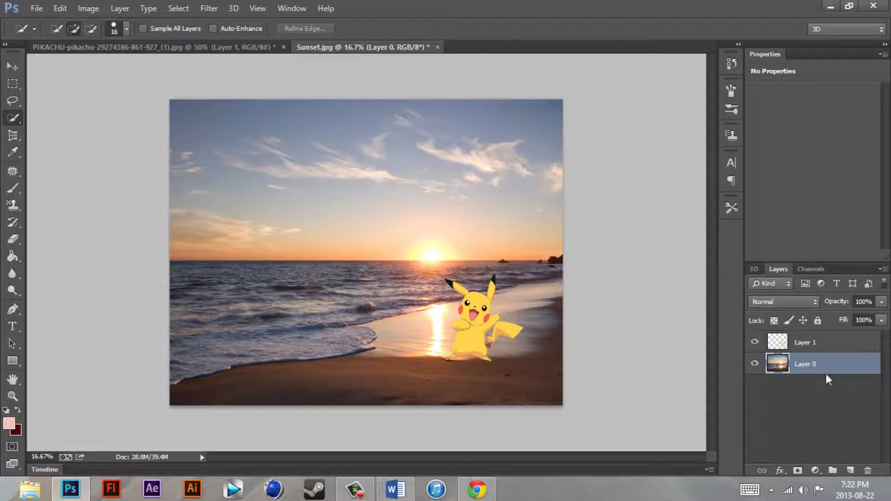
click(82, 9)
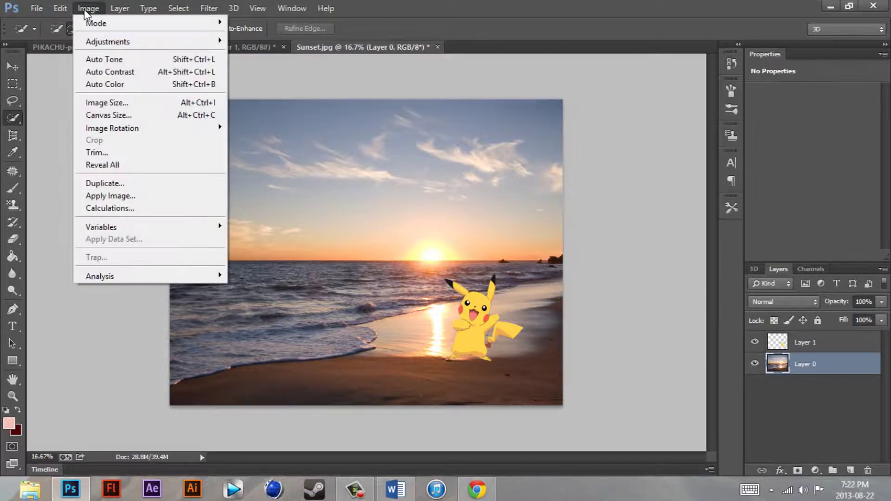
mouse_move(121, 42)
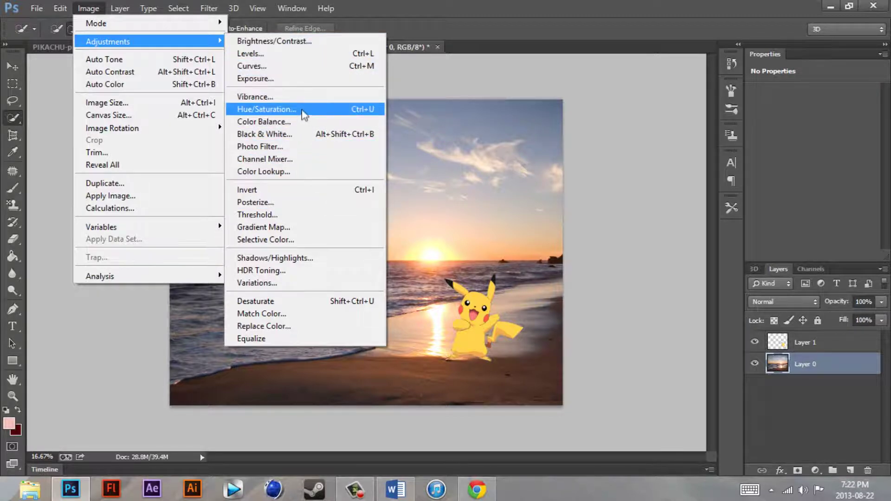
click(309, 97)
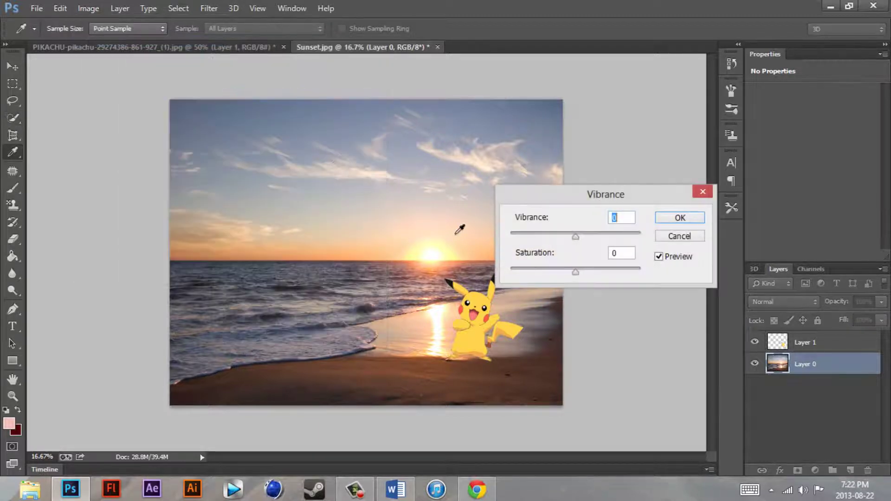
drag(576, 237, 603, 237)
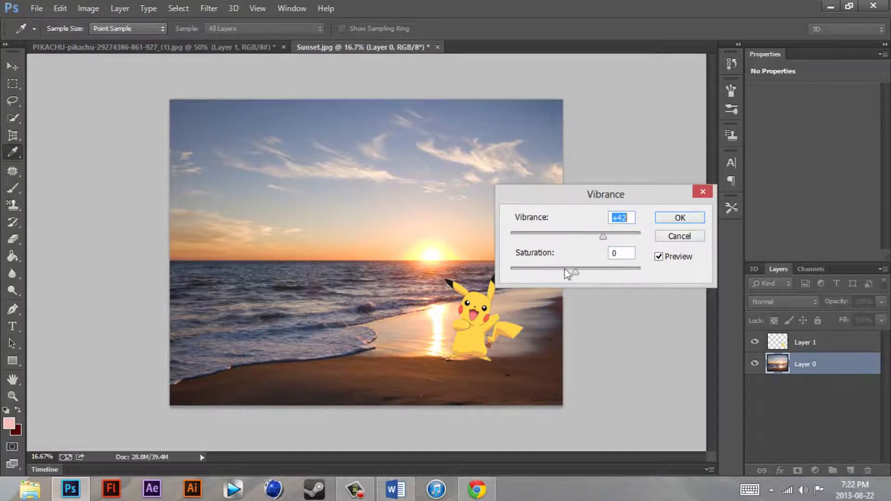
mouse_move(590, 273)
mouse_down()
mouse_move(600, 273)
mouse_move(585, 276)
mouse_up()
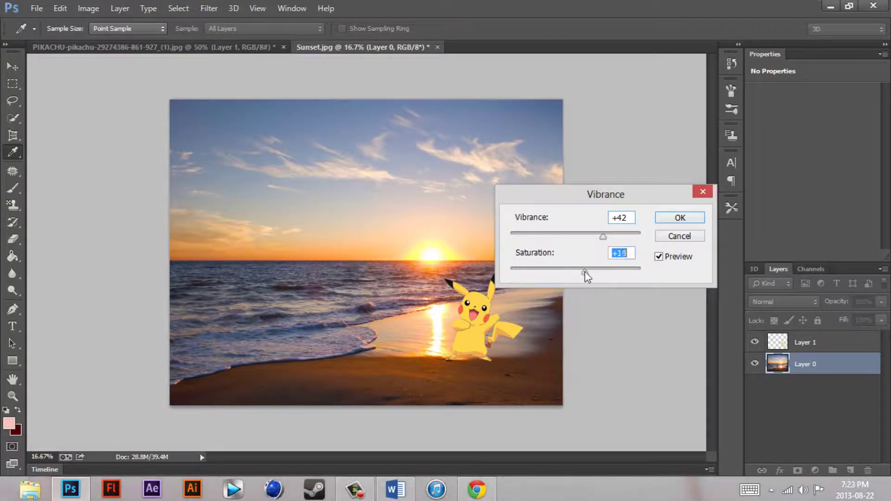
key(w)
click(666, 219)
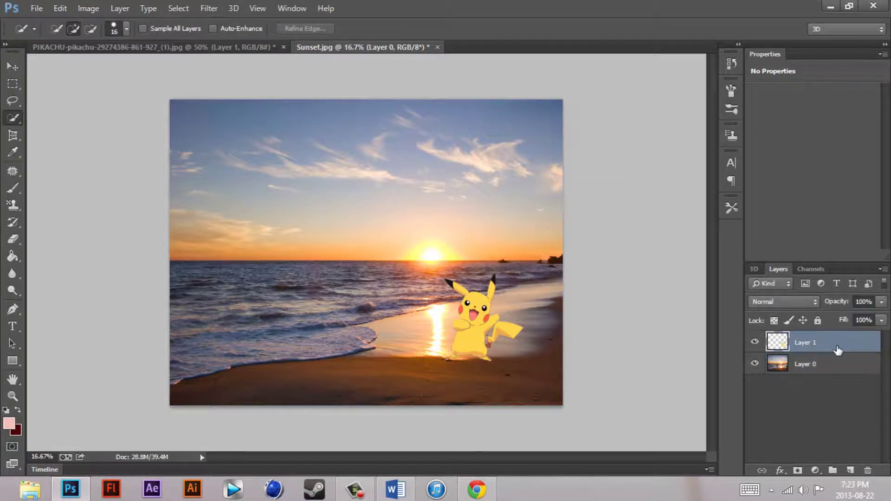
click(93, 8)
Step: Set Layer 1's Brightness/Contrast to Brightness -11, then reselect Layer 1
mouse_move(140, 44)
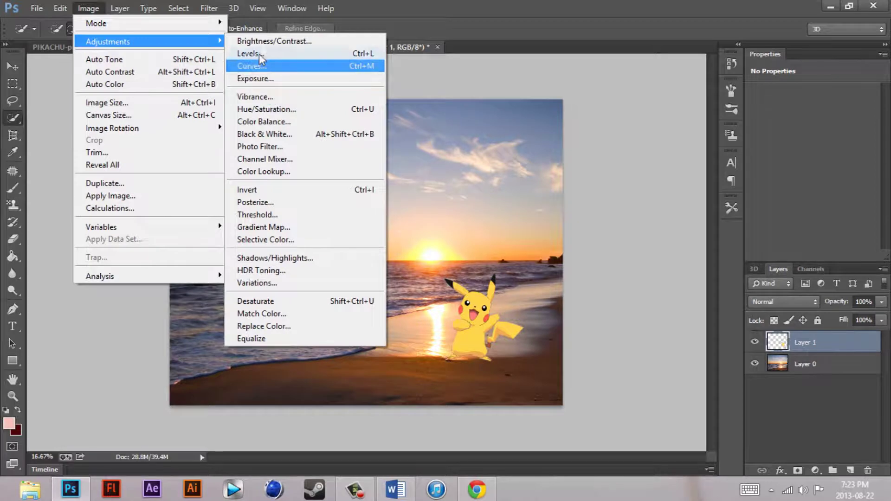
click(274, 41)
drag(664, 160, 660, 164)
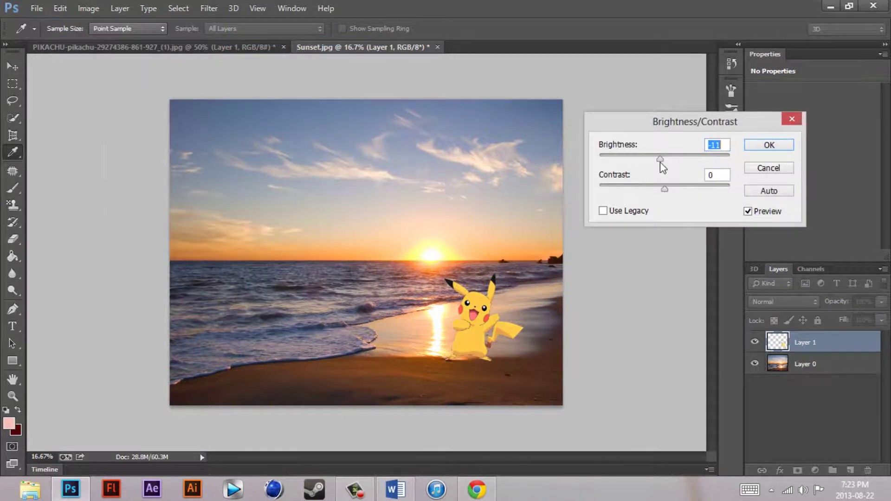
click(769, 145)
key(w)
click(829, 397)
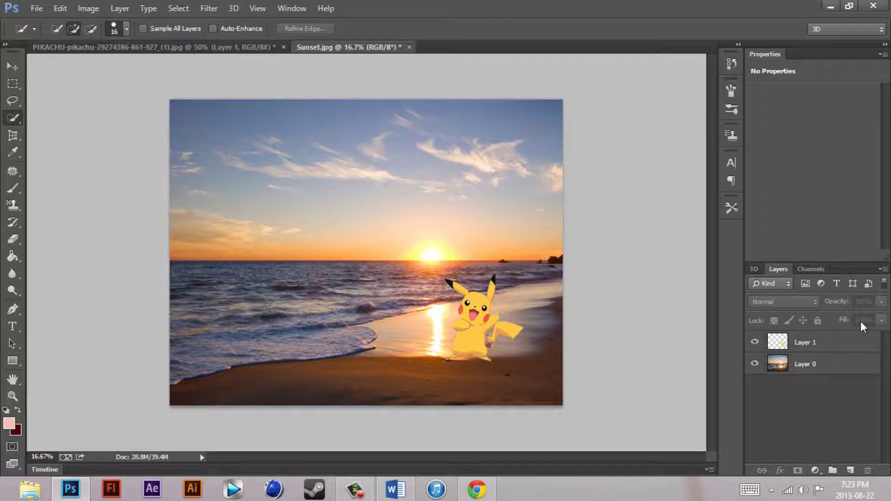
click(863, 352)
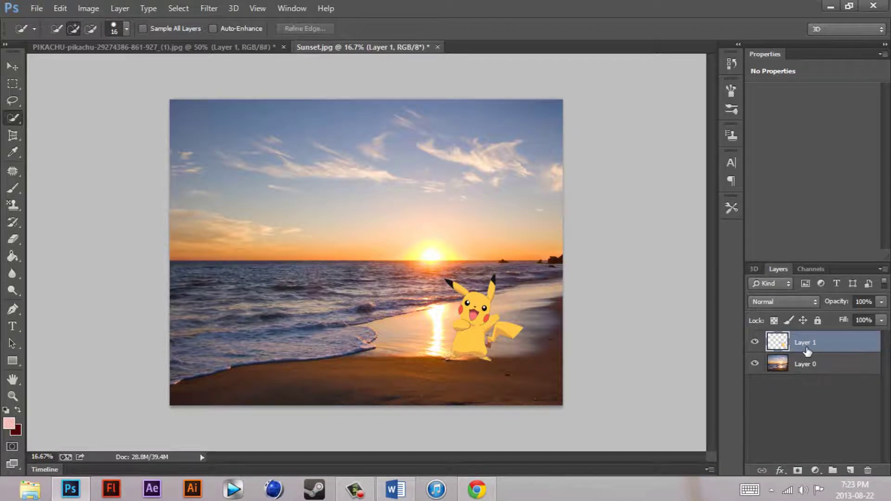
Step: Add a Drop Shadow to Layer 1 with 51 px size and about 33% spread
double_click(852, 342)
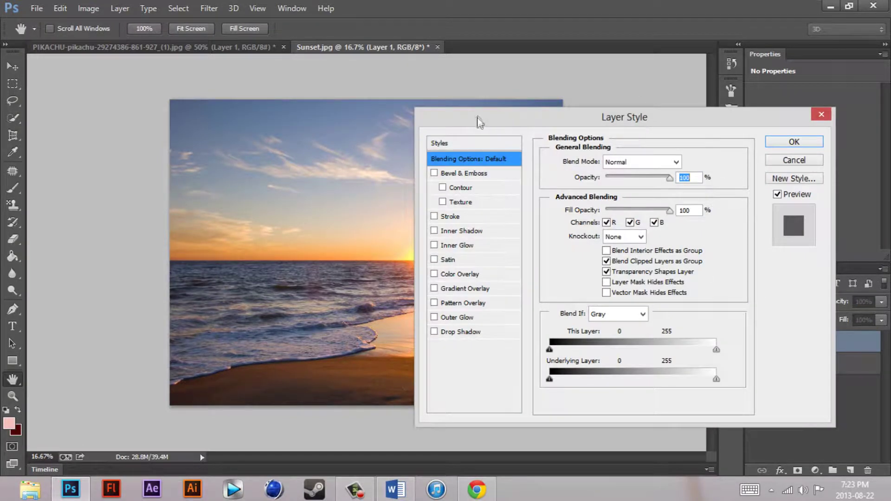
drag(477, 119, 449, 66)
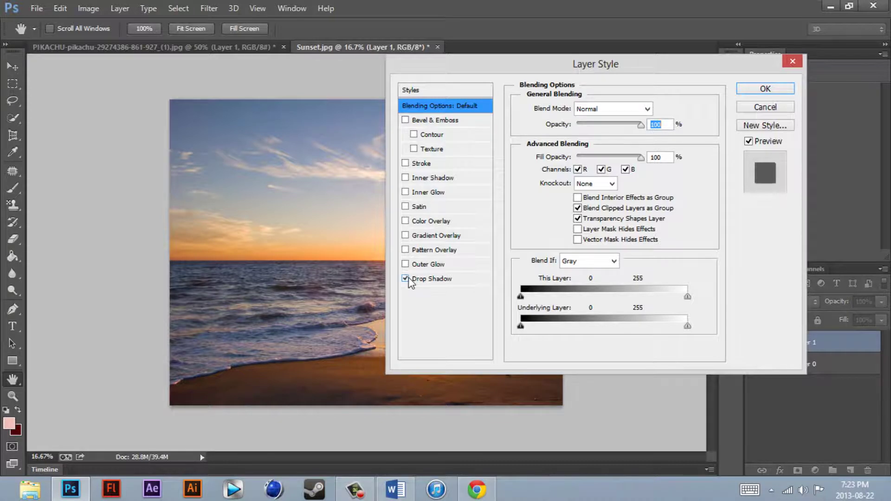
click(405, 279)
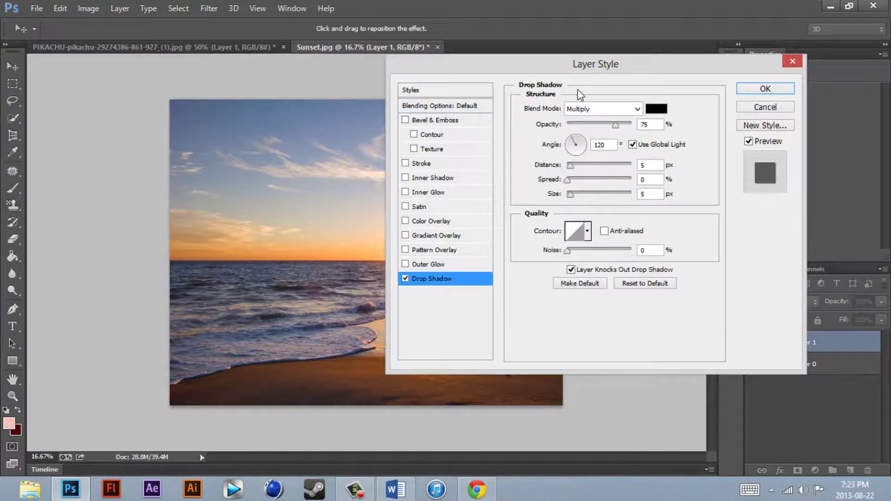
drag(581, 64, 211, 84)
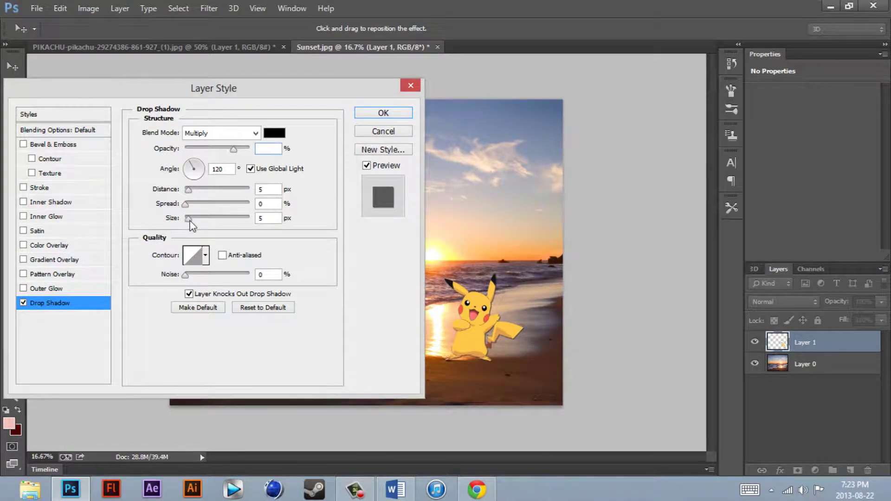
mouse_move(189, 218)
mouse_down()
mouse_move(204, 219)
mouse_move(192, 206)
mouse_move(201, 214)
mouse_up()
click(190, 204)
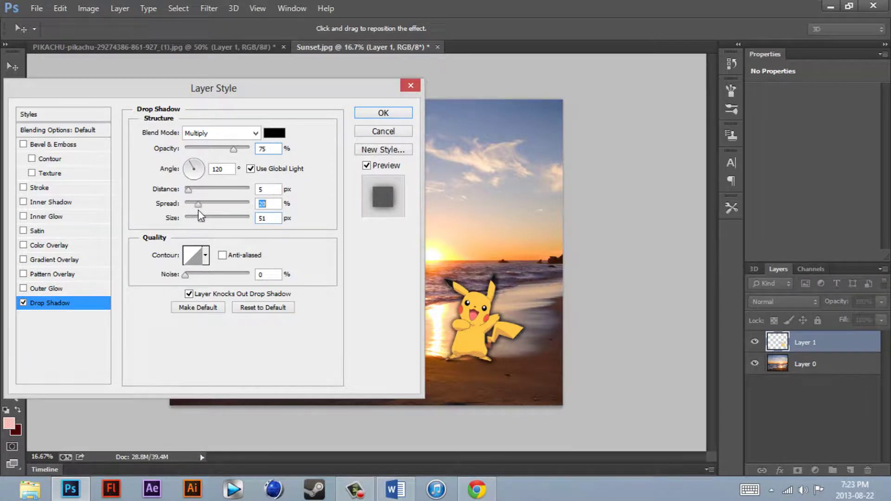
drag(202, 211, 205, 213)
click(383, 112)
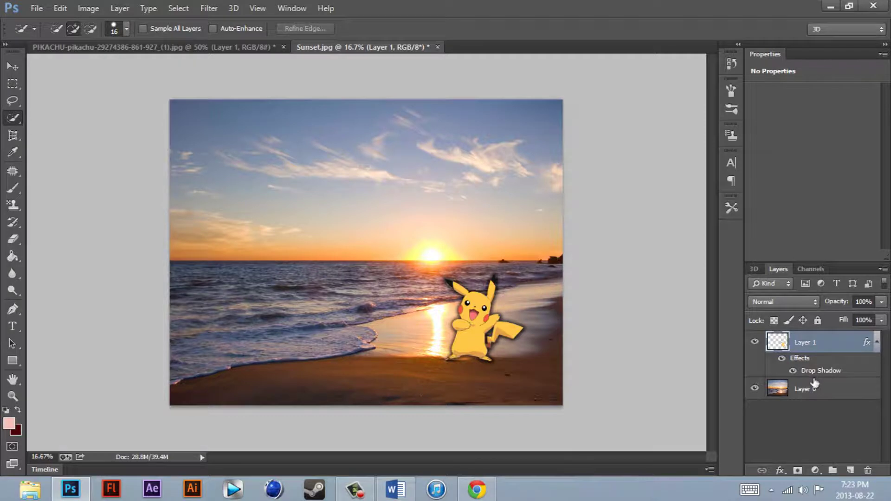
Step: Split Layer 1's Drop Shadow effect onto its own layer
click(806, 402)
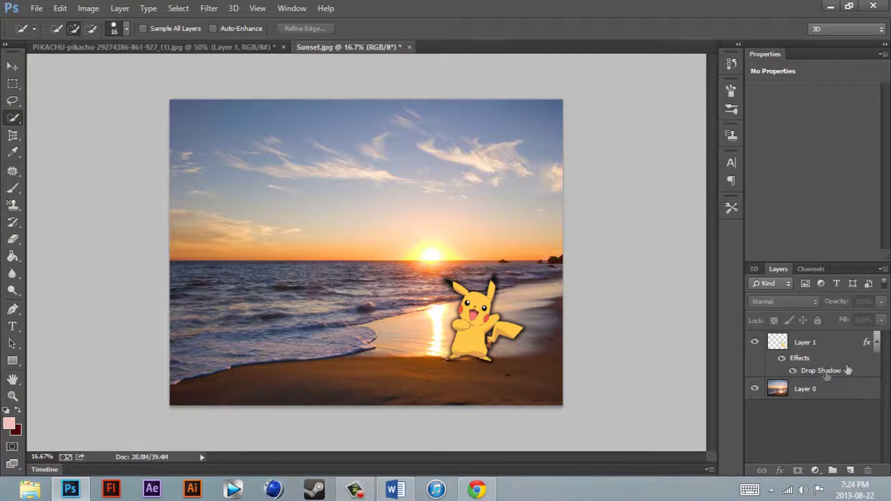
click(876, 343)
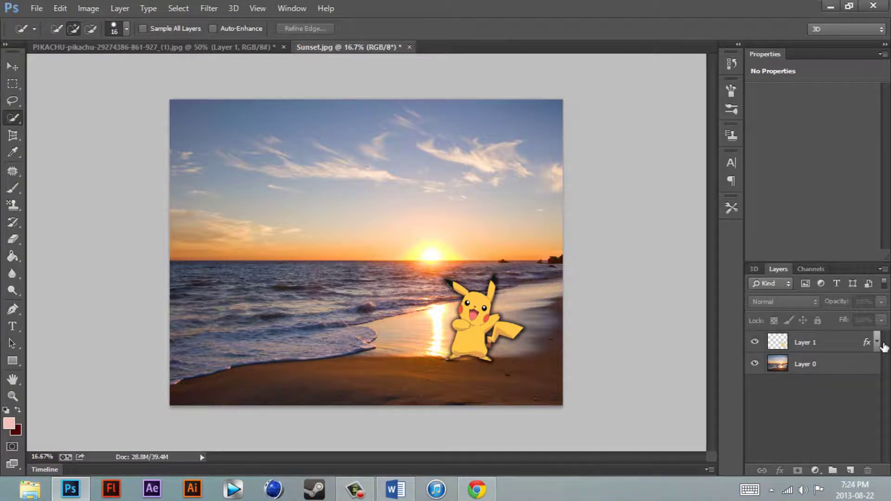
click(881, 344)
click(831, 377)
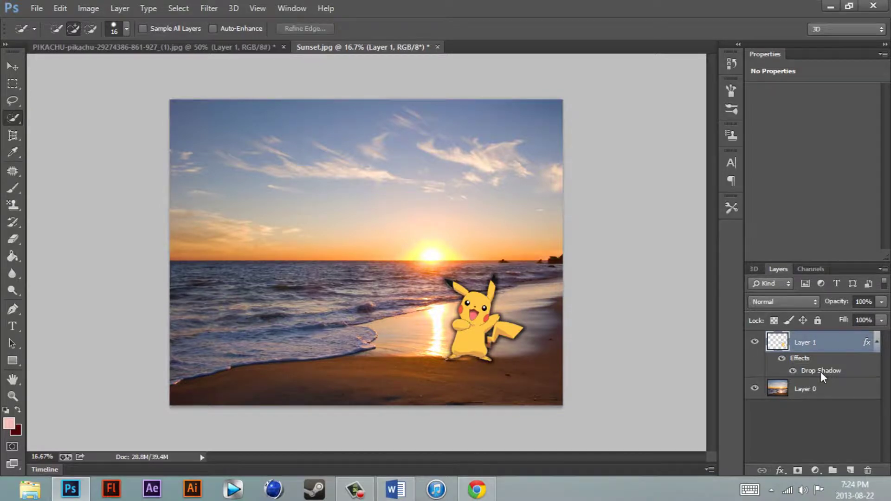
right_click(820, 371)
click(744, 327)
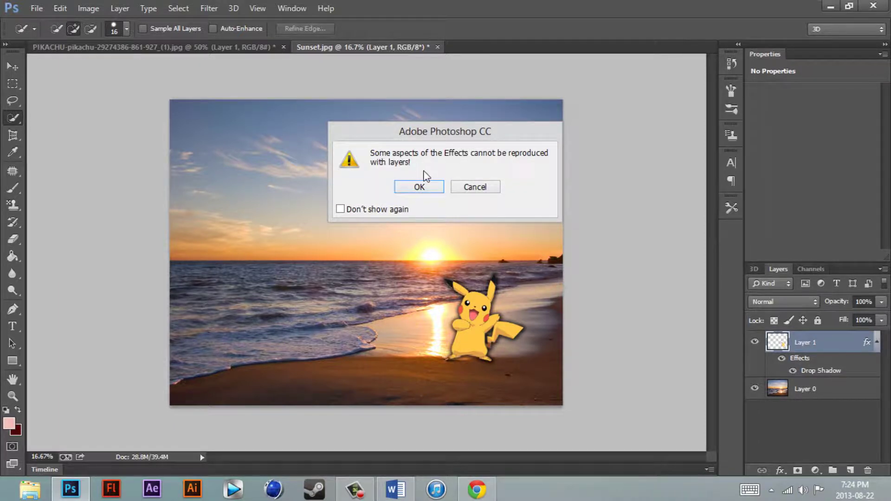
click(438, 189)
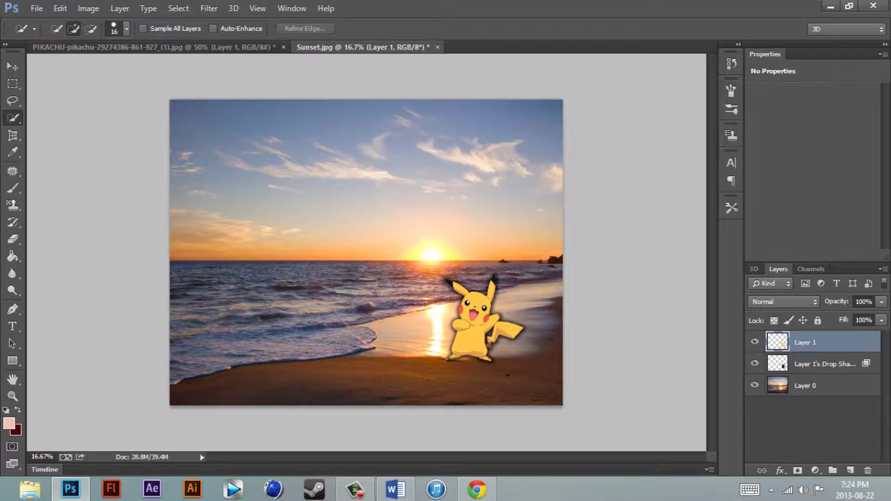
Step: Compare Pikachu and its shadow by toggling visibility, then select 'Layer 1's Drop Shadow'
click(849, 395)
click(754, 342)
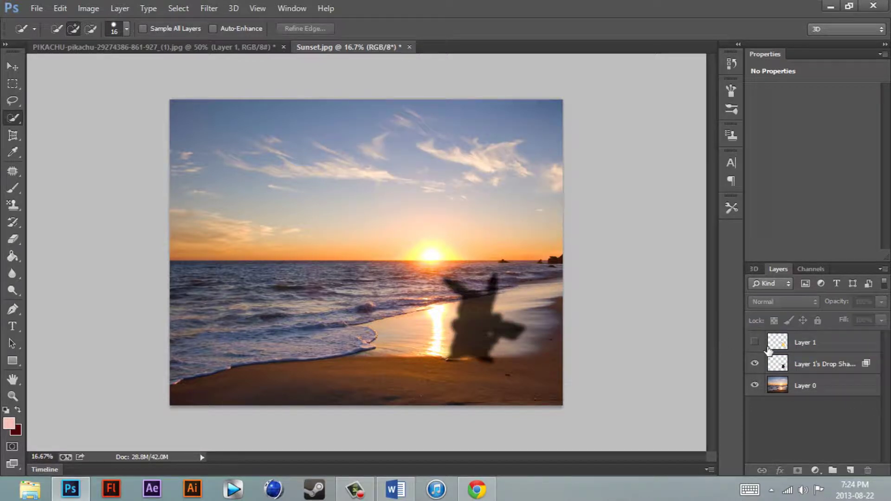
click(754, 342)
click(755, 364)
click(754, 342)
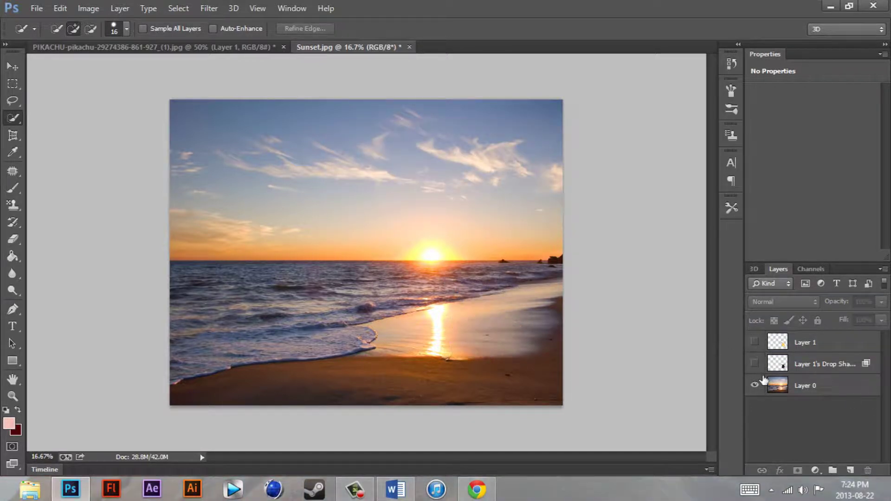
click(755, 364)
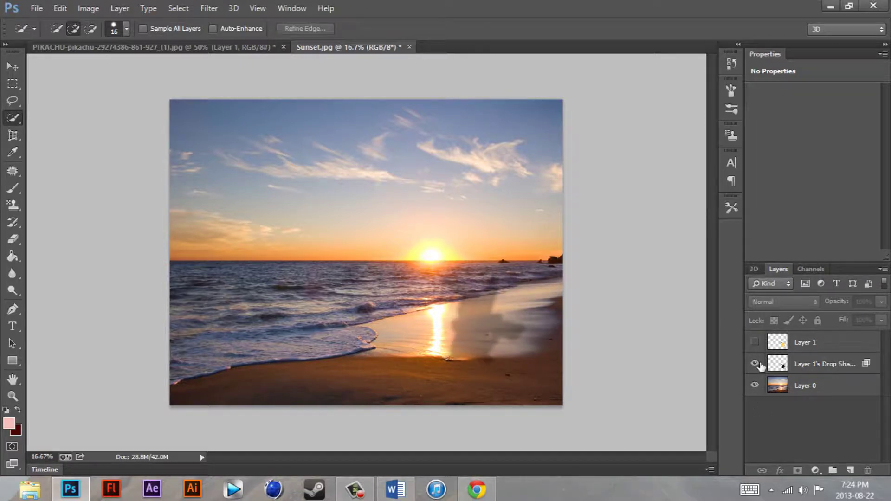
click(754, 343)
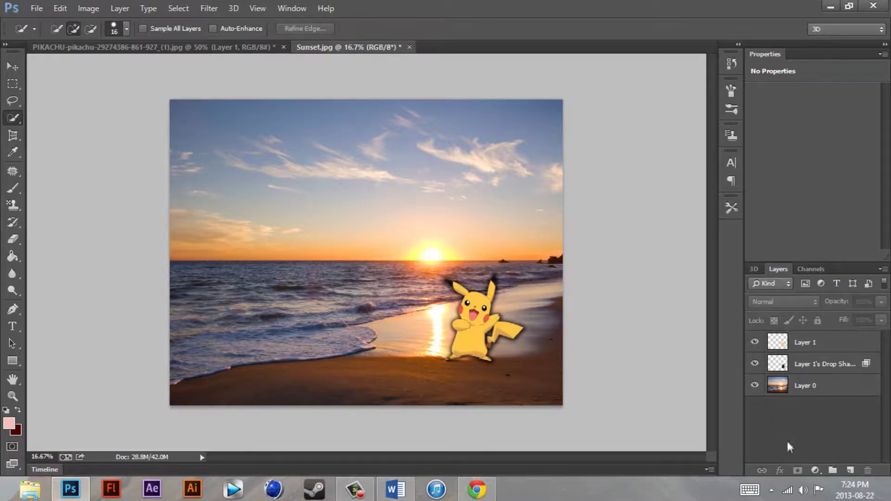
click(792, 363)
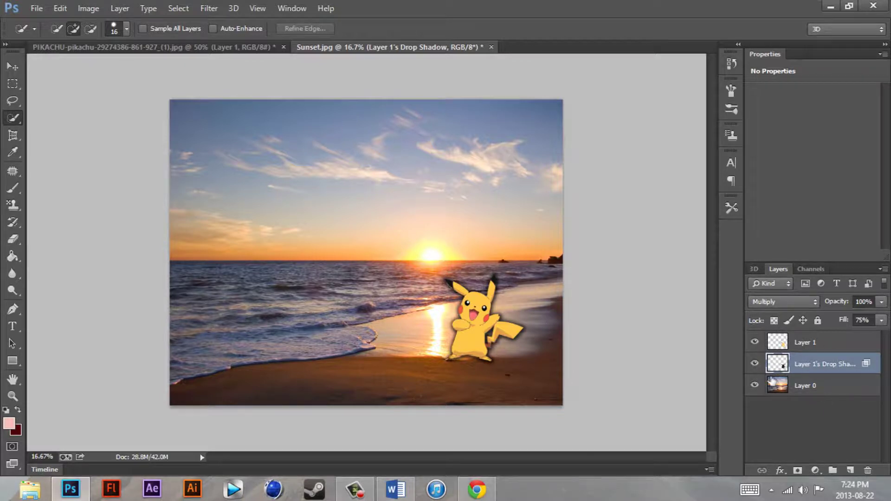
Step: Flip the drop shadow down onto the sand below Pikachu with Free Transform
key(ctrl+t)
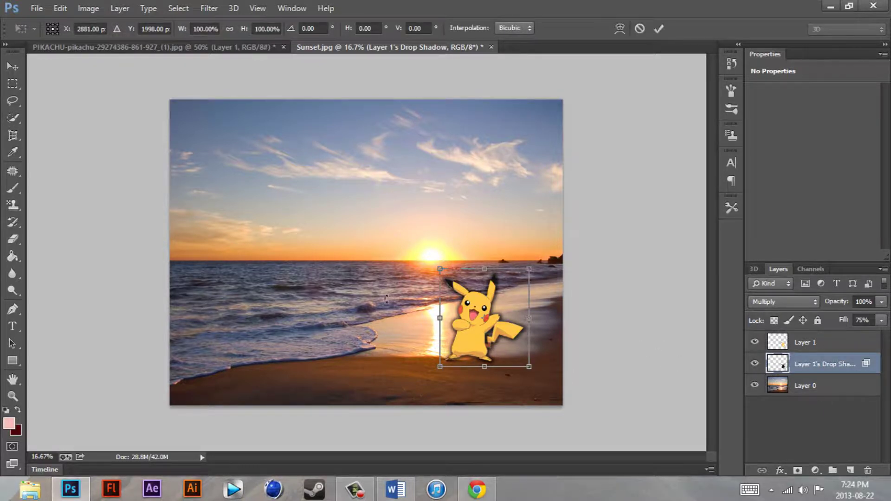
mouse_move(441, 269)
mouse_down()
mouse_move(442, 291)
mouse_move(440, 274)
mouse_up()
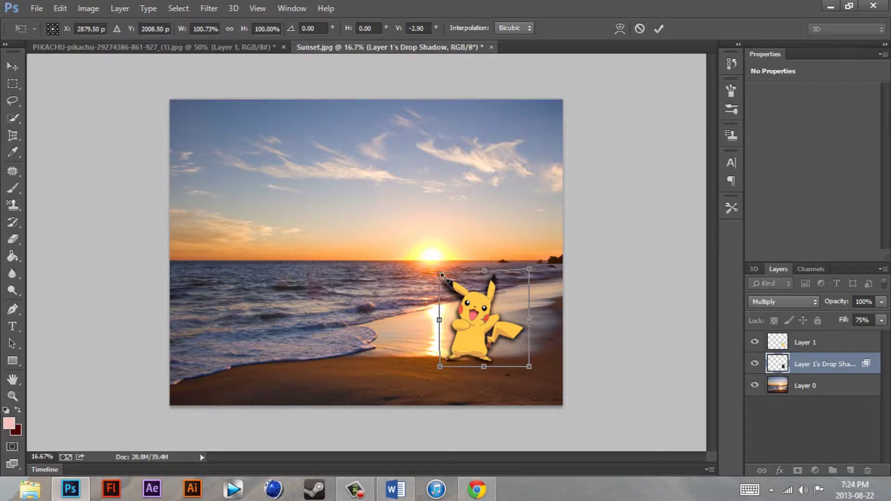
mouse_move(483, 270)
mouse_down()
mouse_move(491, 449)
mouse_move(520, 431)
mouse_move(510, 394)
mouse_move(516, 398)
mouse_up()
key(Return)
key(w)
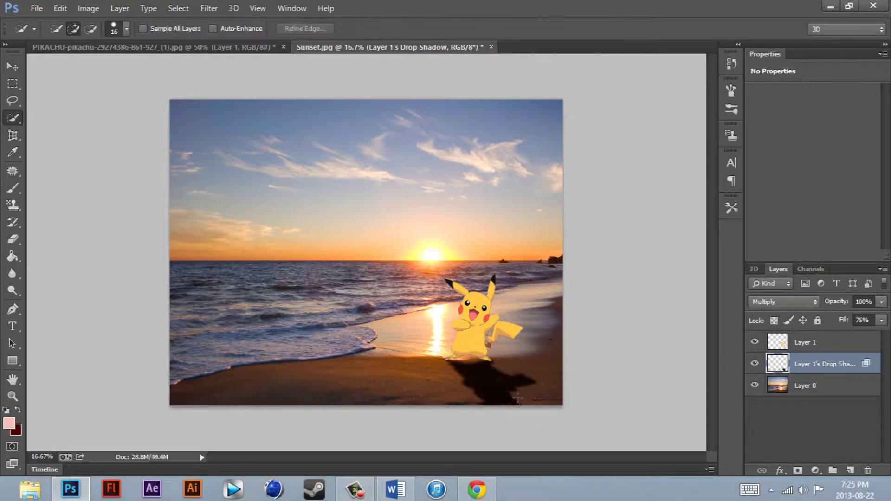
Step: Distort the shadow's corners so it stretches across the sand
key(ctrl+t)
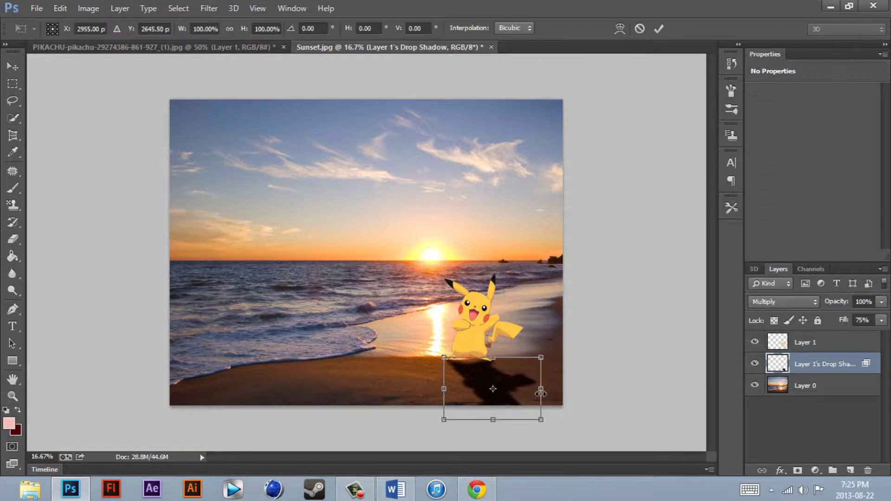
mouse_move(543, 423)
mouse_down()
mouse_move(521, 394)
mouse_move(544, 405)
mouse_move(540, 431)
mouse_move(543, 424)
mouse_up()
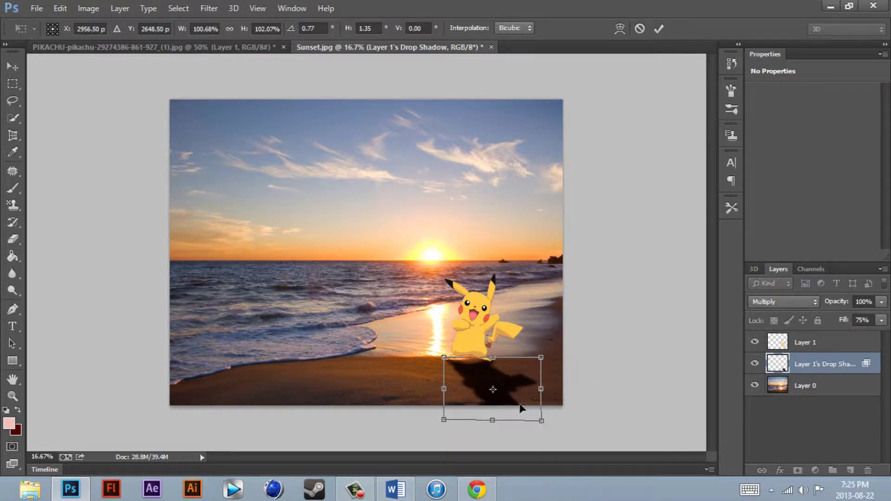
drag(444, 425, 454, 430)
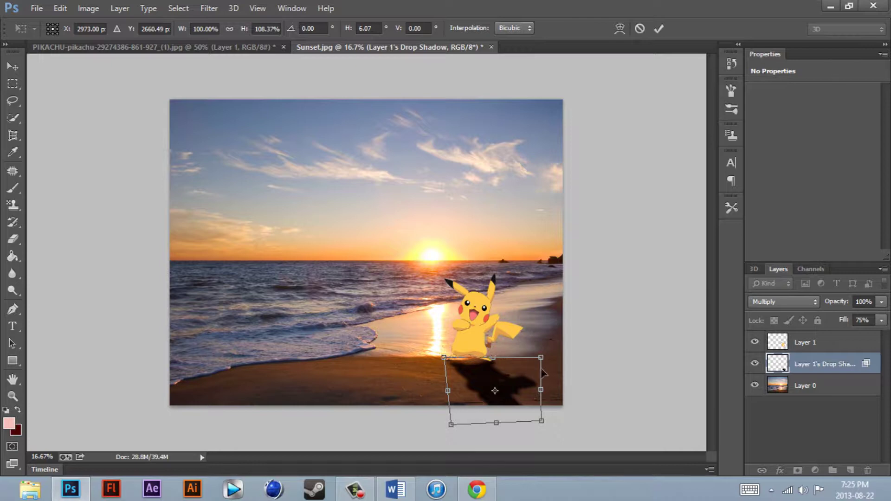
drag(539, 363, 532, 358)
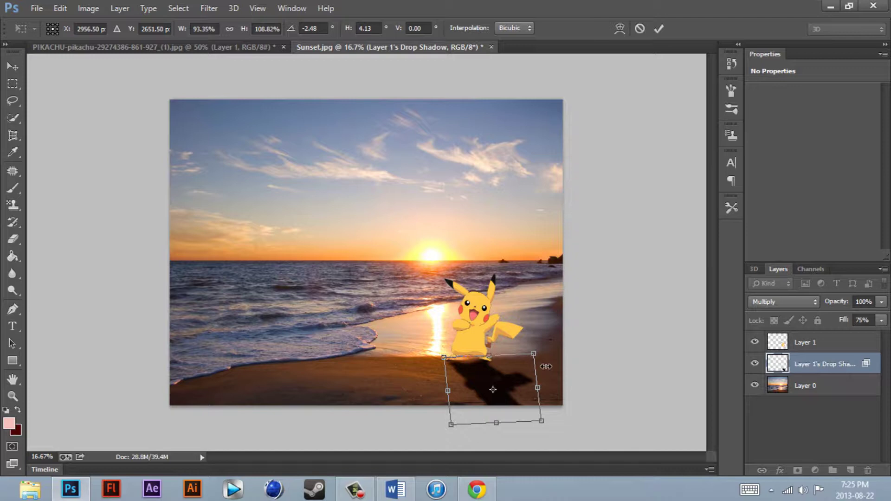
key(Return)
key(w)
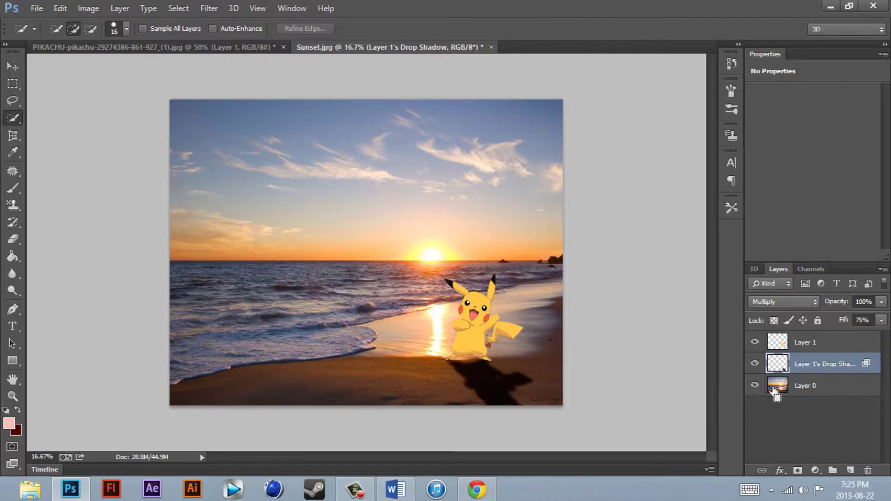
Step: Nudge the shadow up and rotate it slightly clockwise
key(ctrl+t)
key(Up)
key(Up)
key(Up)
key(Up)
key(Up)
key(Up)
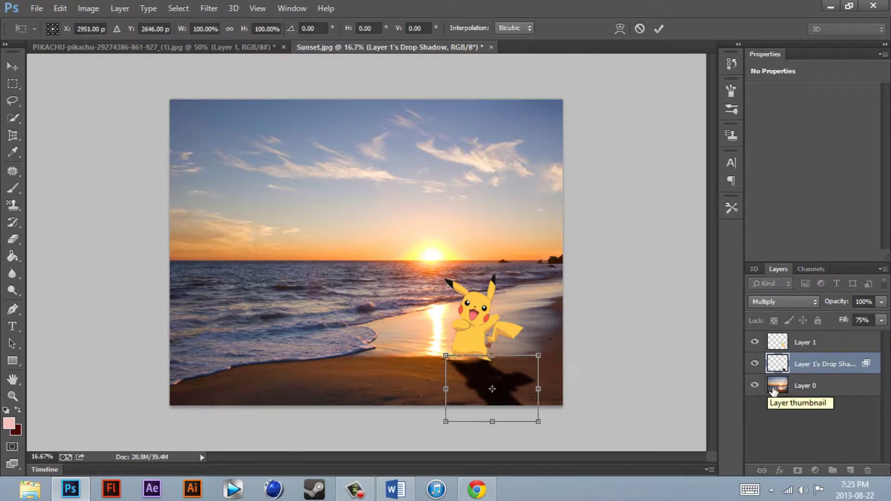
drag(557, 359, 557, 362)
key(Return)
key(w)
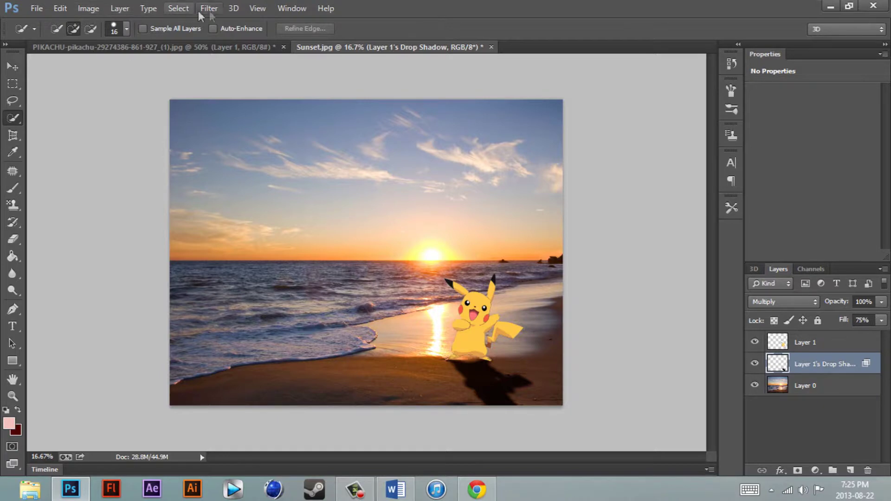
click(119, 8)
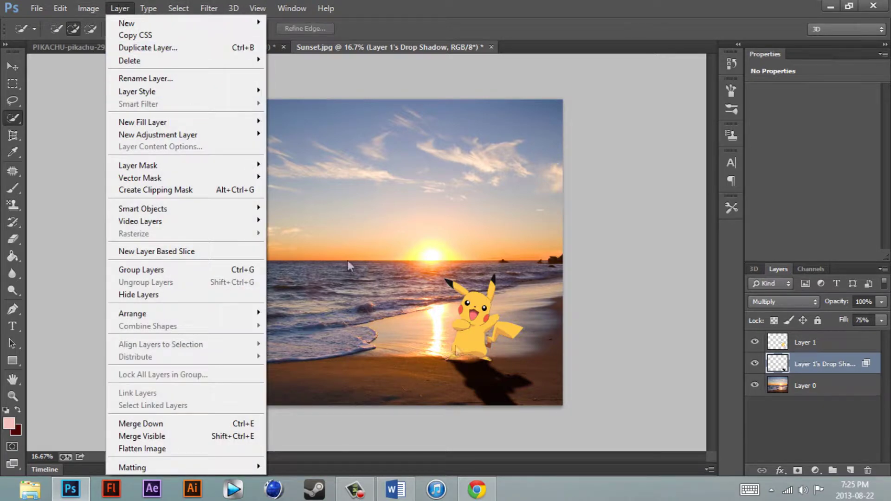
click(857, 364)
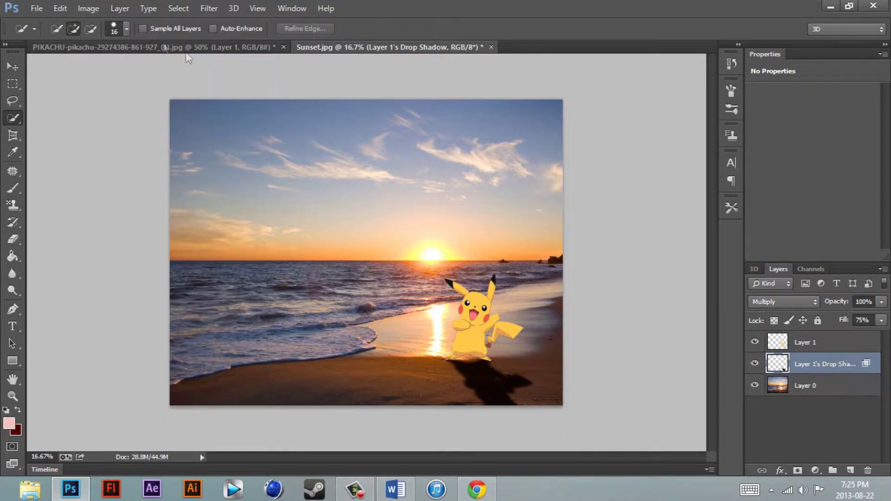
click(60, 8)
mouse_move(161, 256)
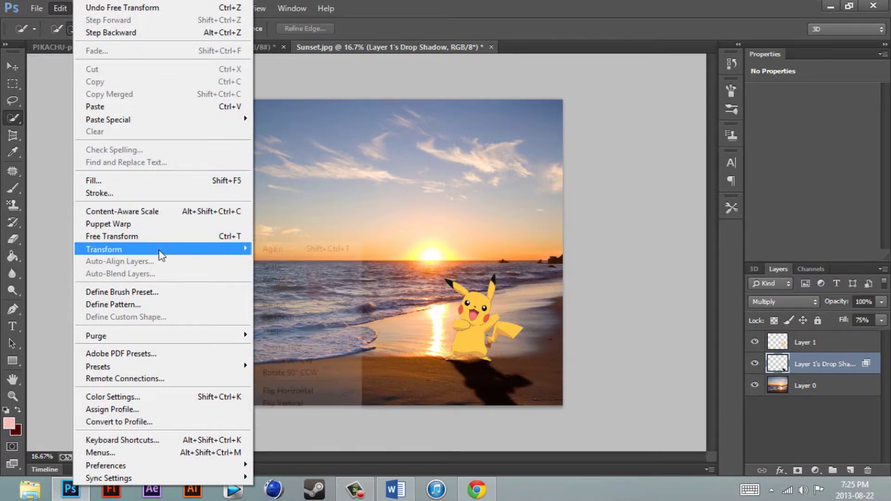
click(279, 330)
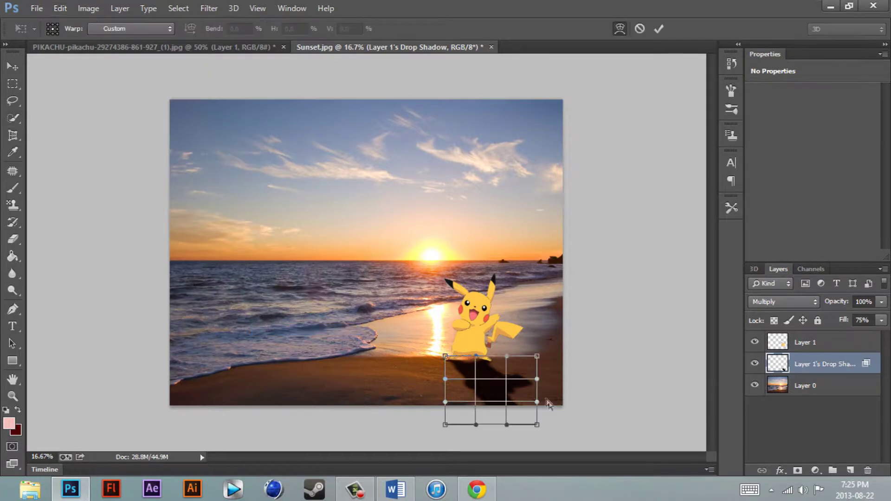
mouse_move(537, 357)
mouse_down()
mouse_move(568, 336)
mouse_move(541, 349)
mouse_up()
key(ctrl+z)
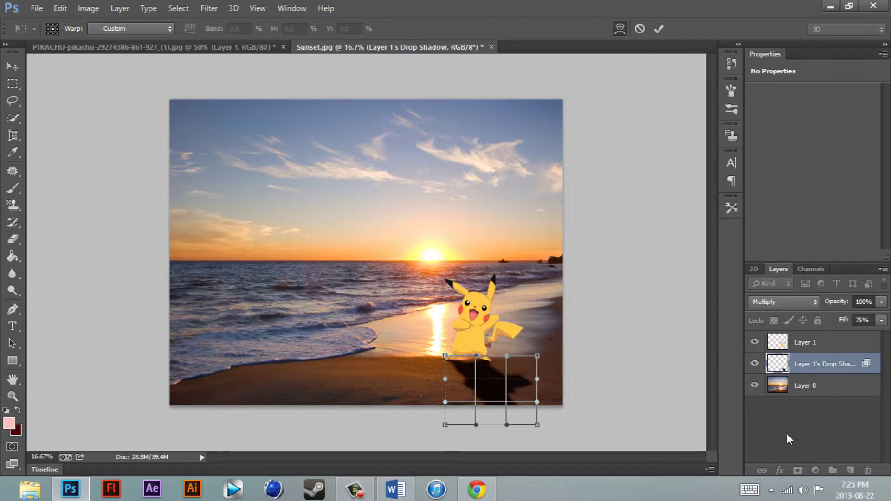
key(Return)
key(w)
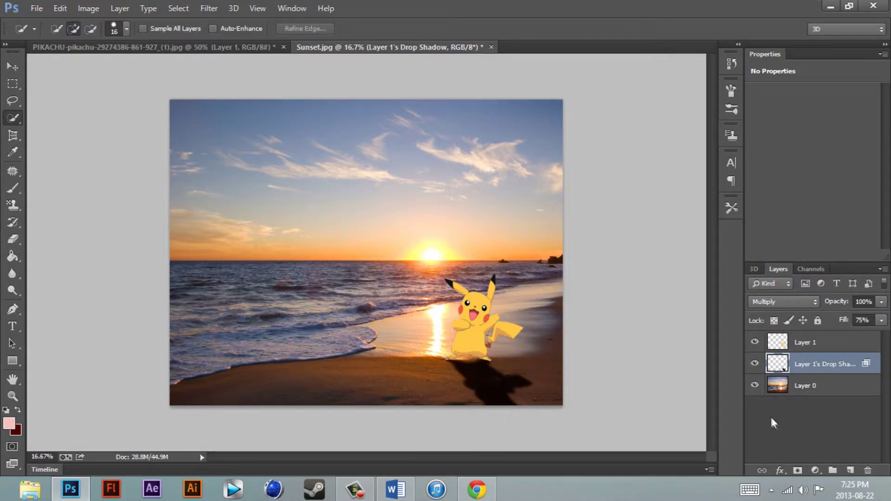
click(774, 419)
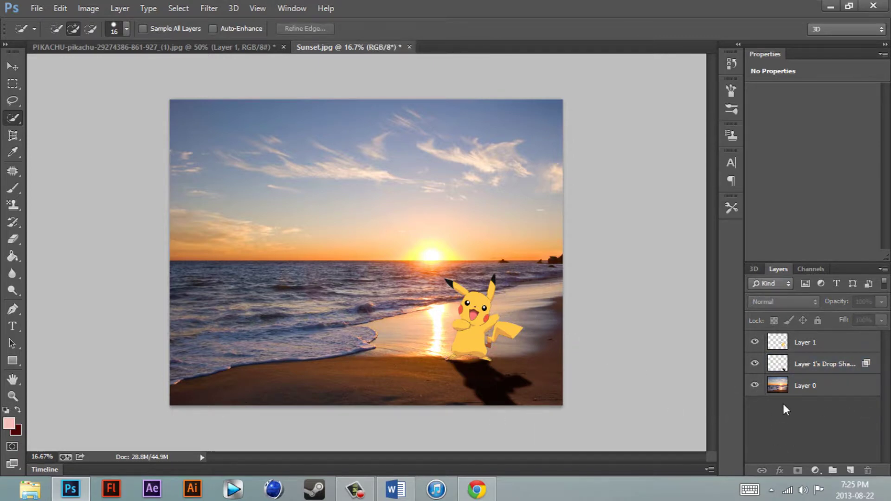
Step: Select Pikachu's drop-shadow layer, toggle it to compare, and lower its opacity to 81%
click(825, 341)
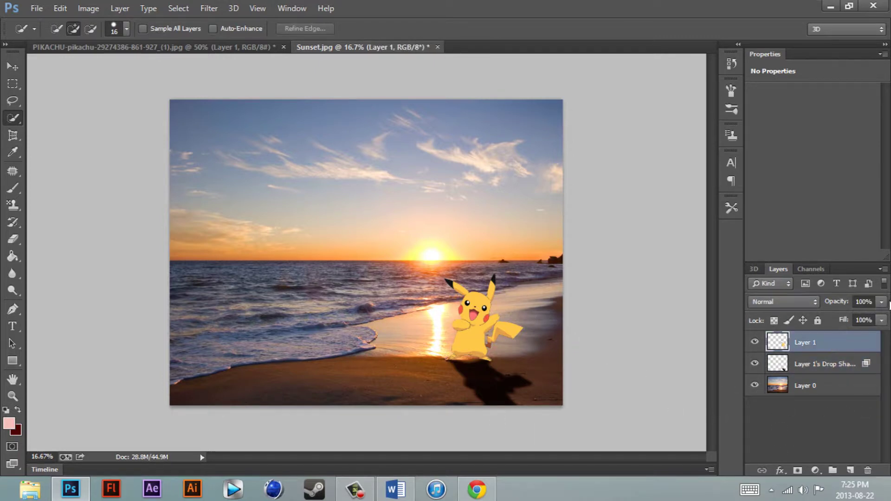
click(842, 408)
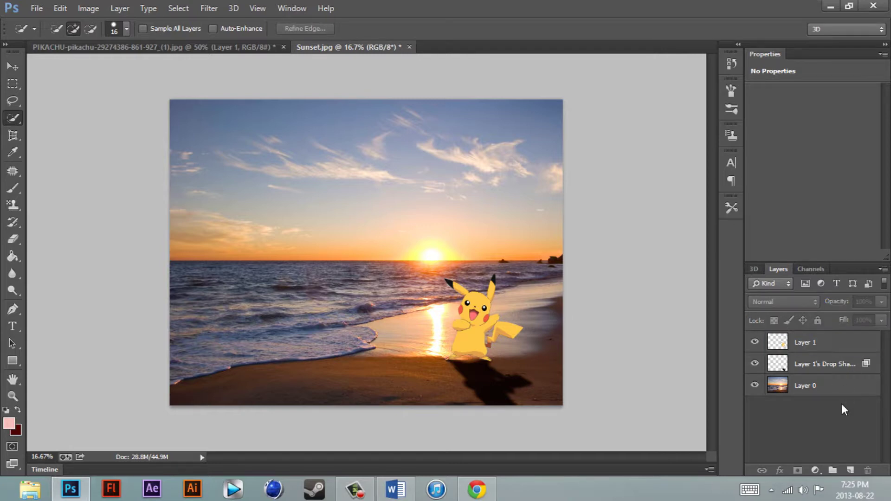
click(838, 363)
click(754, 363)
click(754, 364)
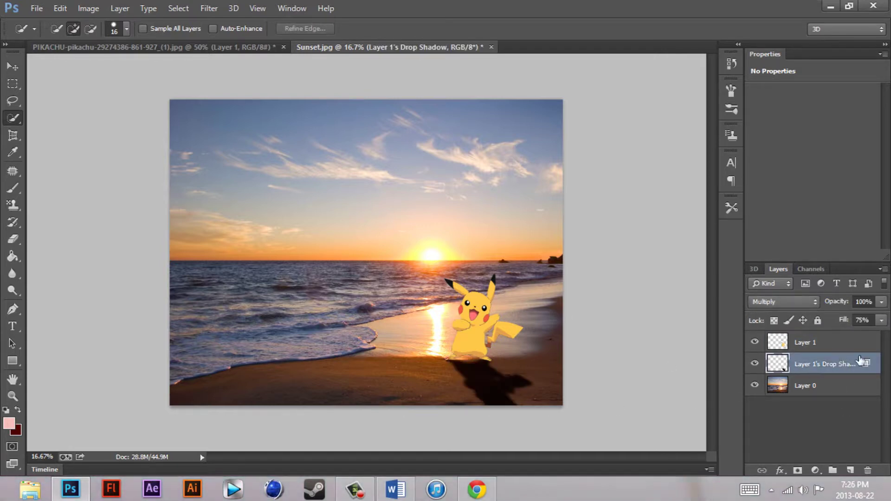
click(880, 302)
drag(864, 316, 847, 316)
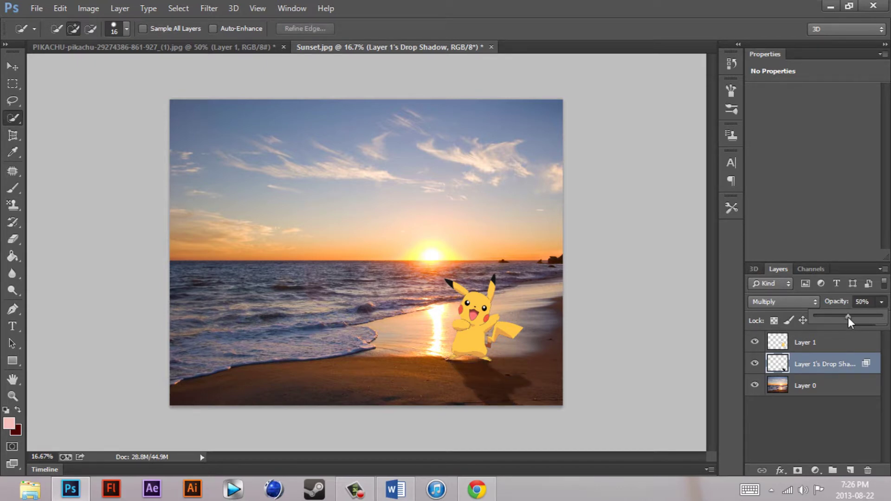
click(839, 401)
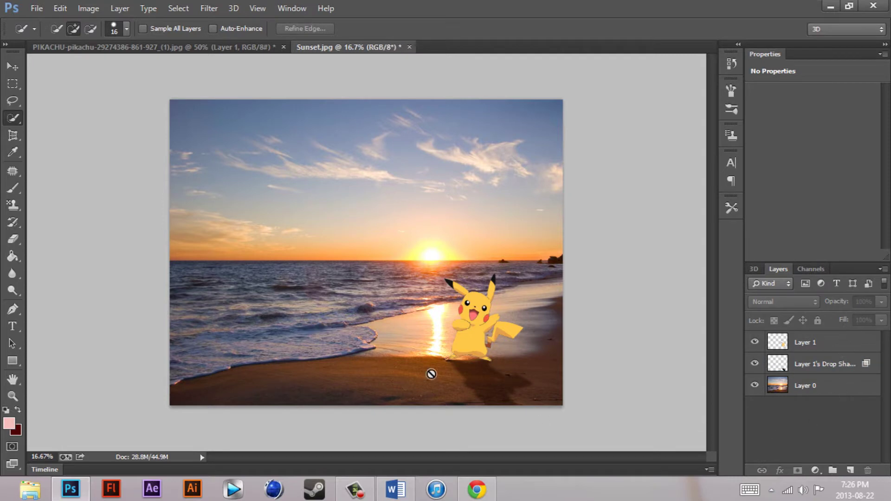
Step: Lower the drop-shadow layer's opacity further, to about 36%, for a fainter shadow
click(816, 365)
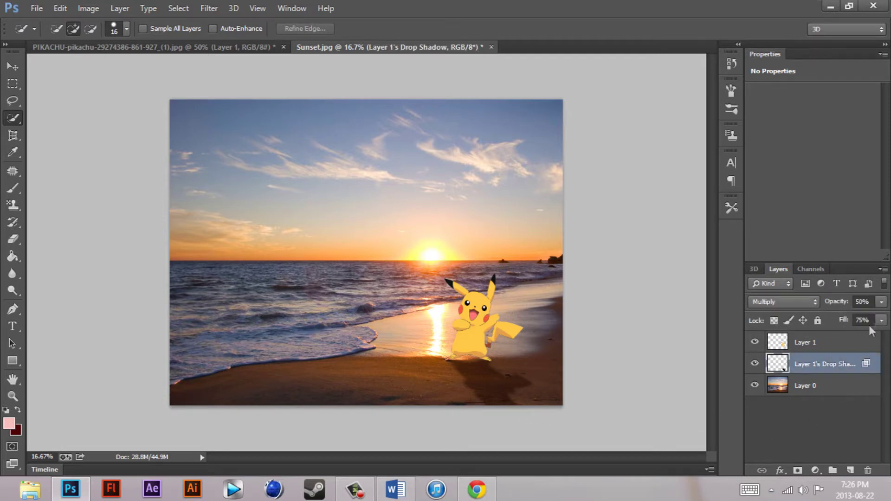
click(881, 301)
mouse_move(857, 314)
mouse_down()
mouse_move(885, 316)
mouse_move(879, 324)
mouse_move(845, 317)
mouse_up()
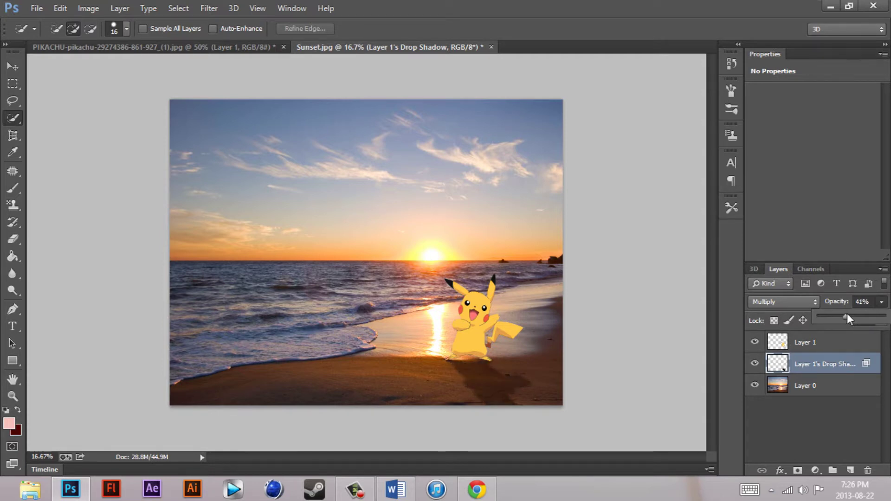
drag(850, 315, 836, 318)
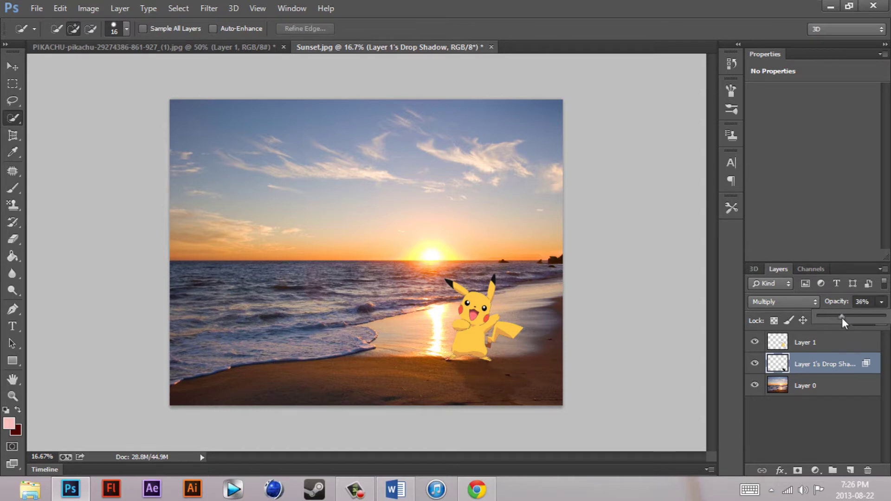
click(837, 415)
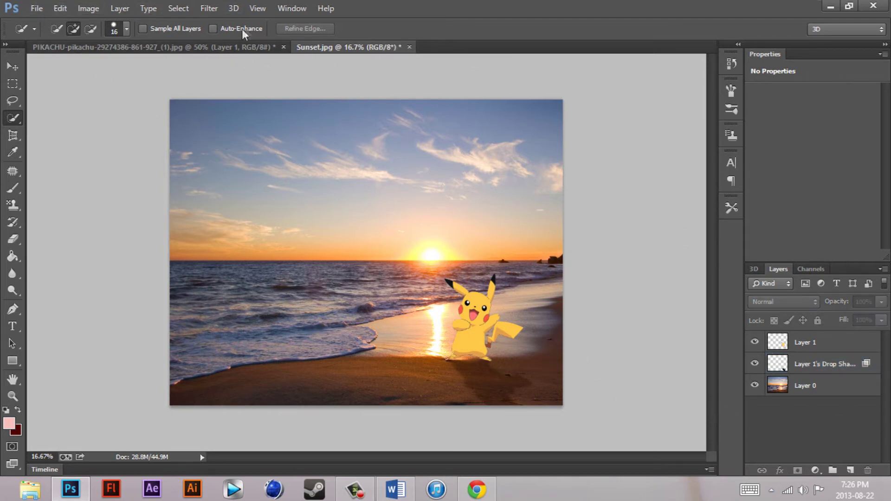
Step: Switch briefly to the PIKACHU document, return to Sunset, and bring up the recorder controls
click(230, 48)
click(332, 46)
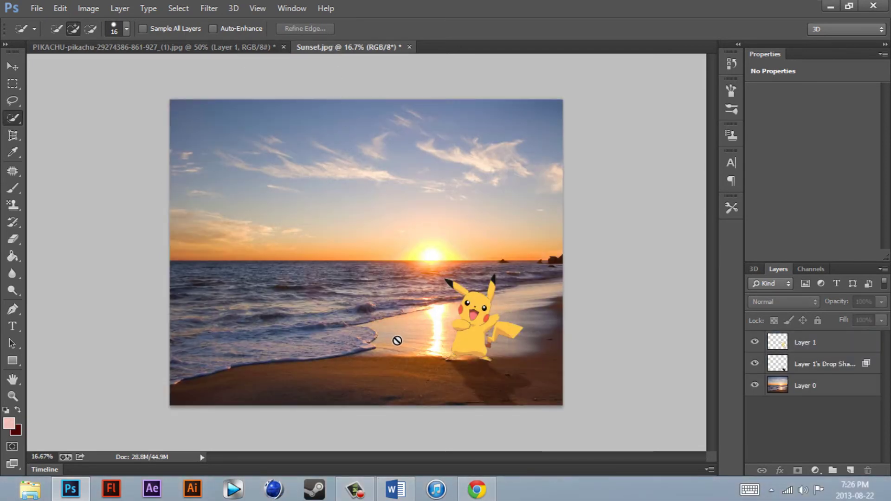
click(367, 491)
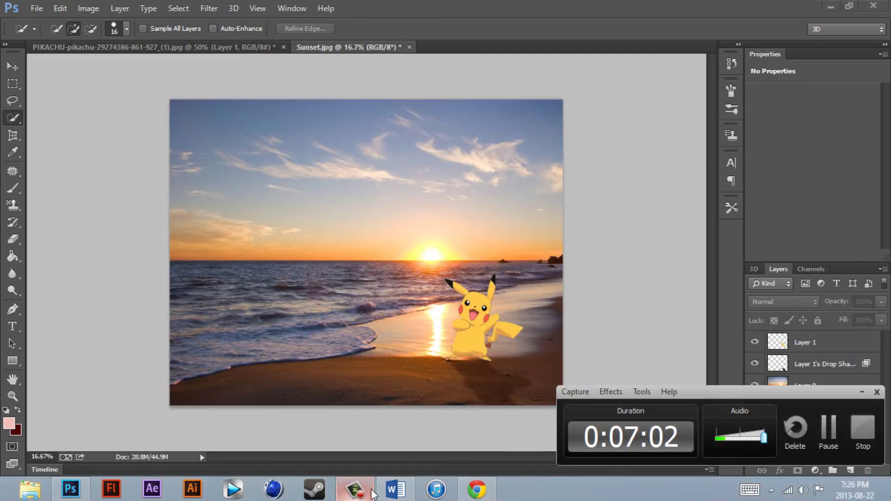